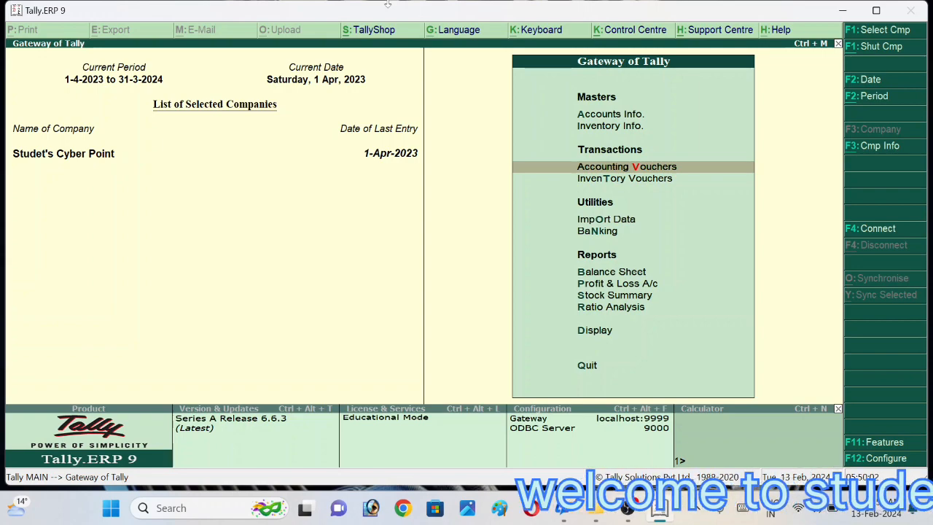
# Step: Start a purchase voucher with supplier invoice number 123768 and date 1-Apr-2023
pyautogui.press('Return')
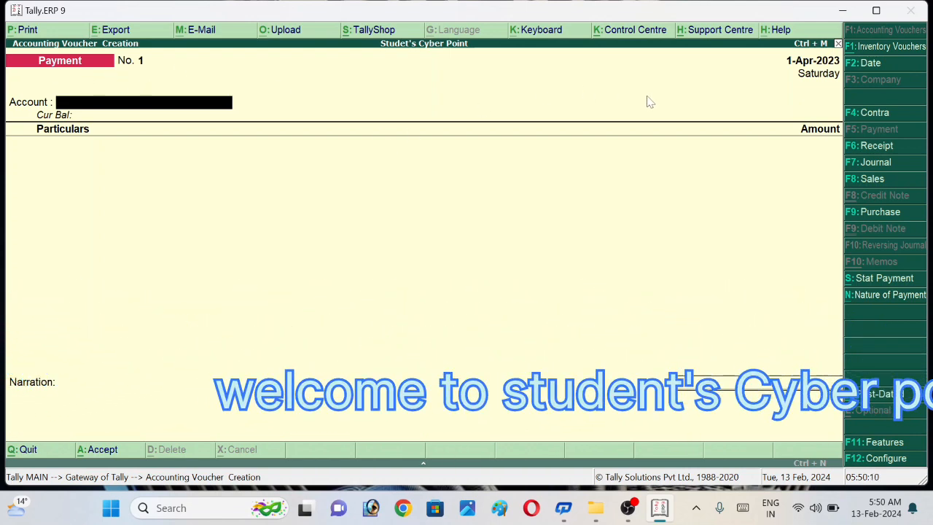
pyautogui.click(880, 217)
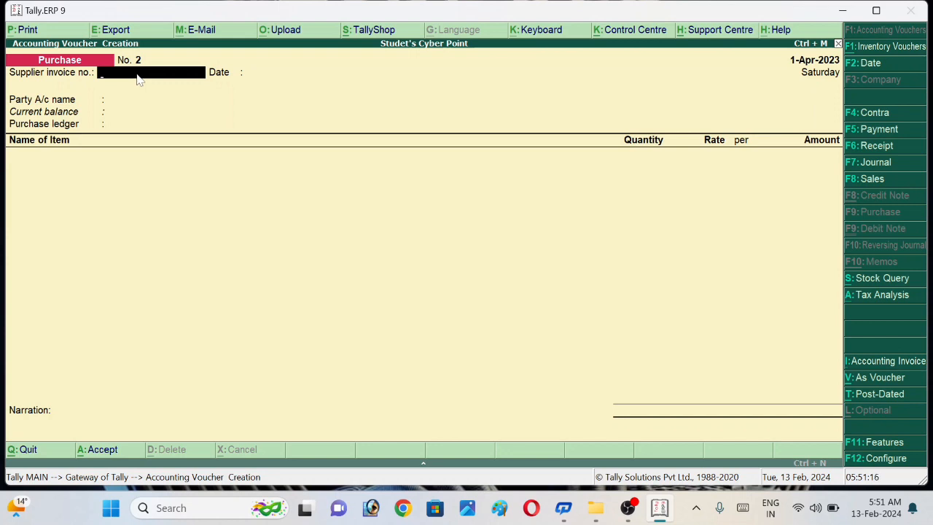
pyautogui.write('123768')
pyautogui.press('Return')
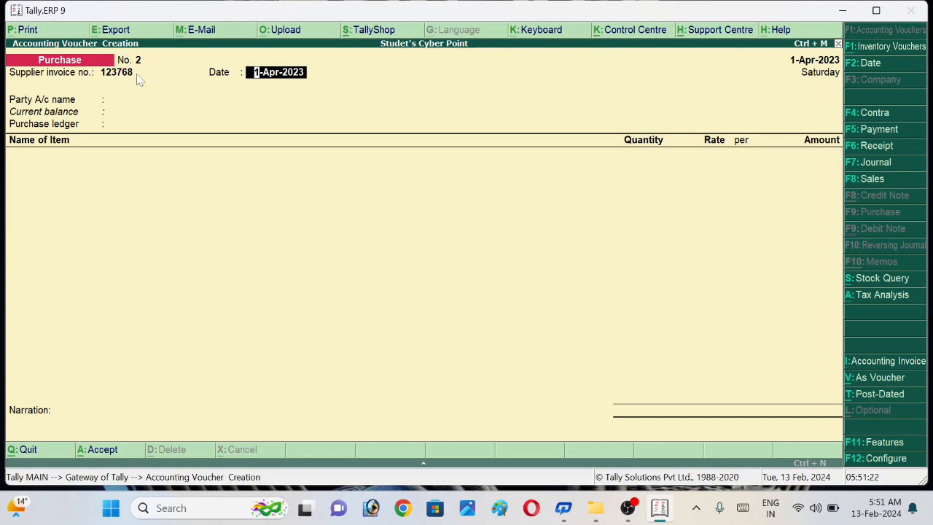
pyautogui.press('Return')
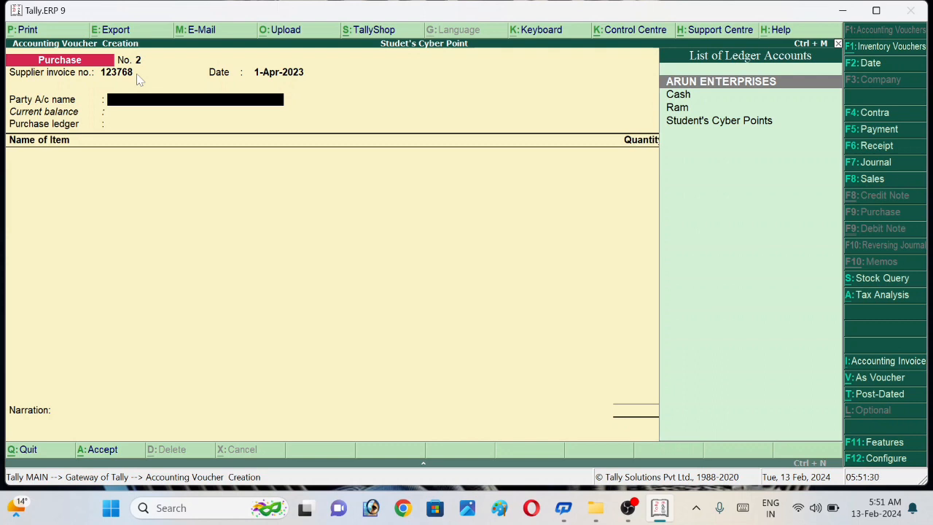
# Step: Choose Student's Cyber Points as the purchase voucher's party account
pyautogui.press('Down')
pyautogui.press('Down')
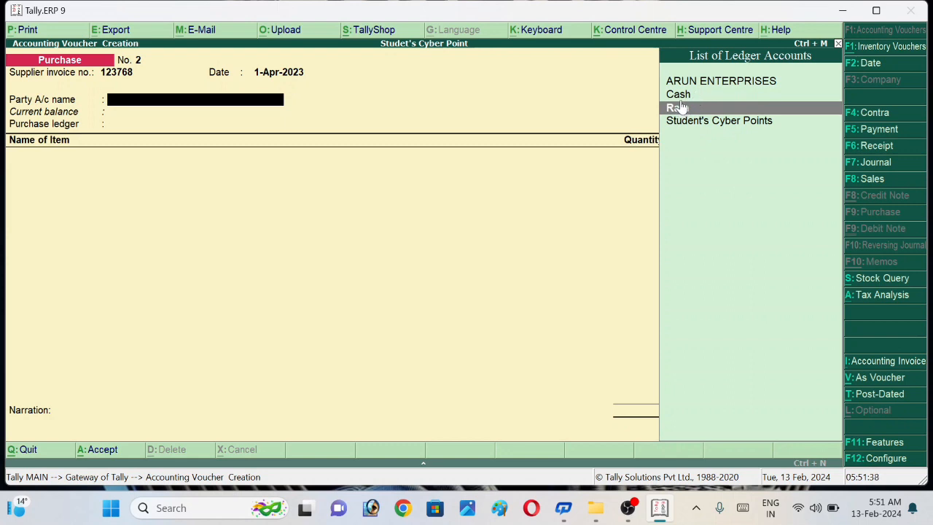
pyautogui.press('Down')
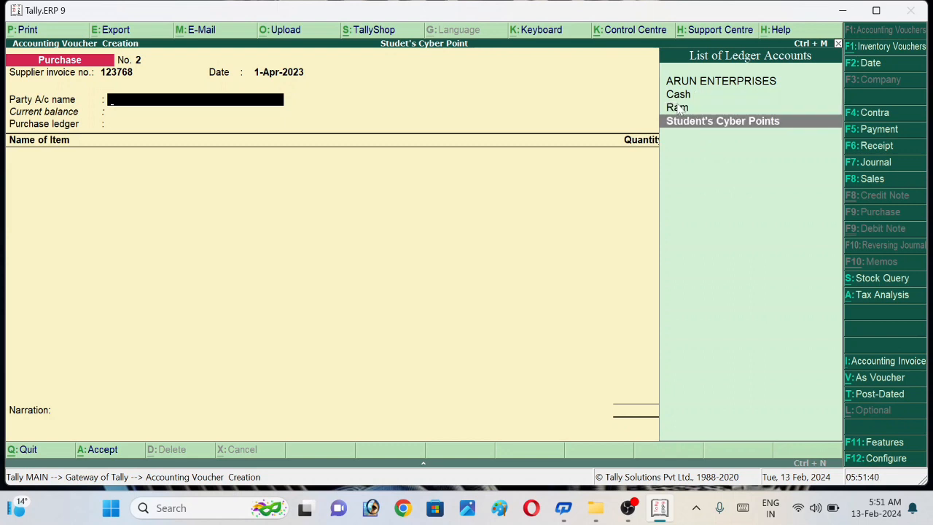
pyautogui.press('Up')
pyautogui.press('Up')
pyautogui.press('Up')
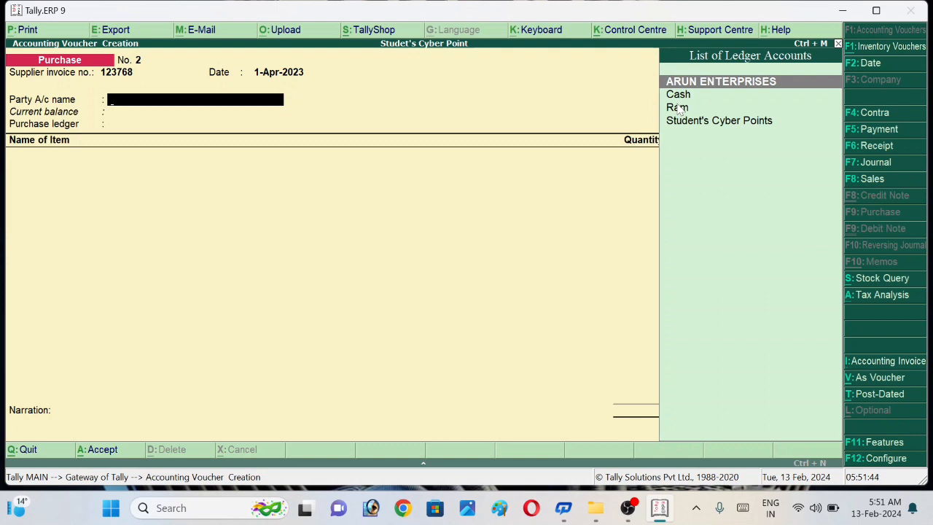
pyautogui.press('Down')
pyautogui.press('Down')
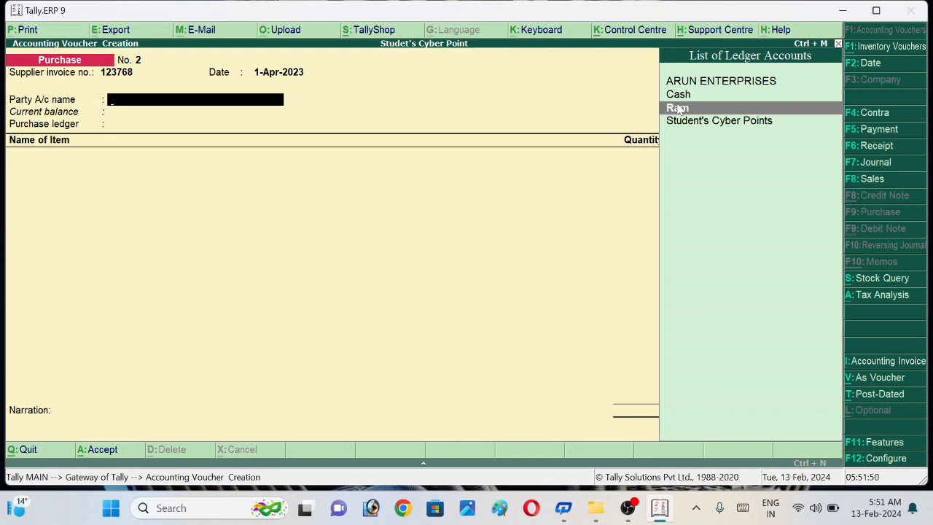
pyautogui.press('Down')
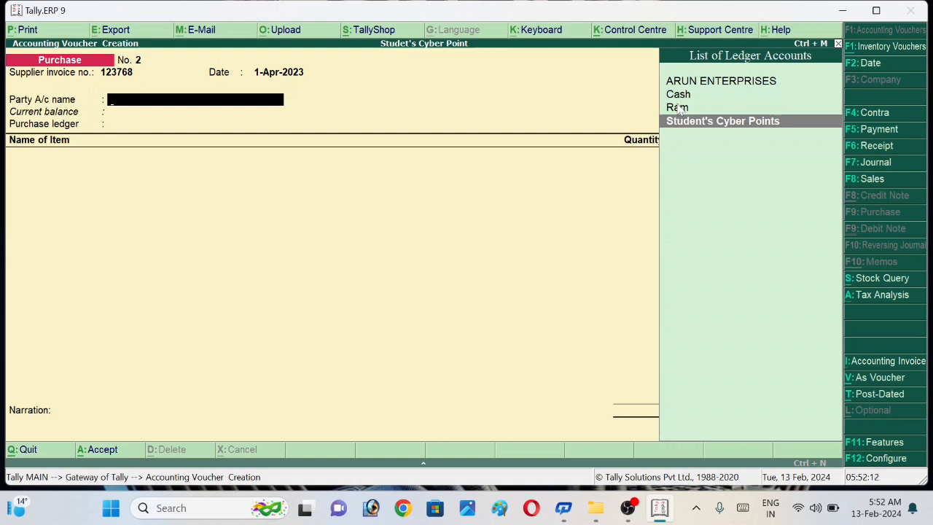
pyautogui.press('Return')
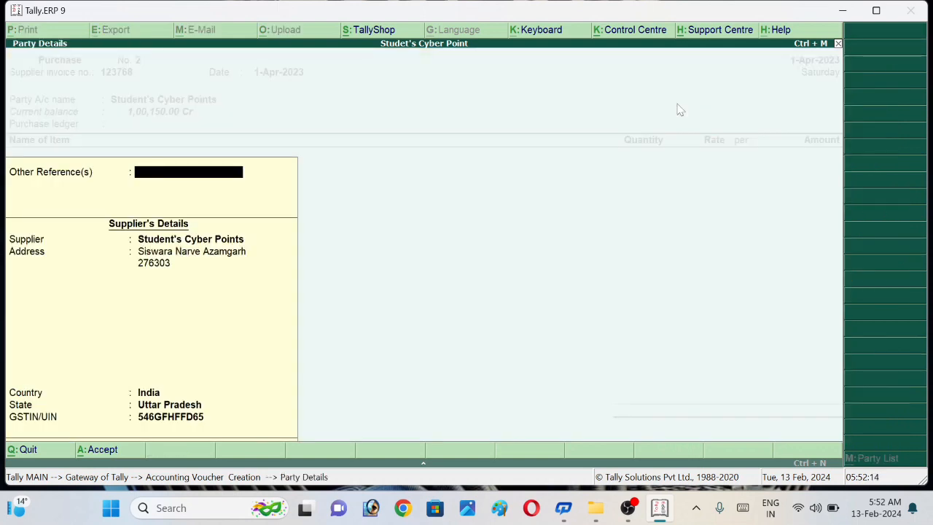
# Step: Accept the supplier's party details as filled in, leaving the other references blank
pyautogui.press('Return')
pyautogui.press('Return')
pyautogui.press('Return')
pyautogui.press('Return')
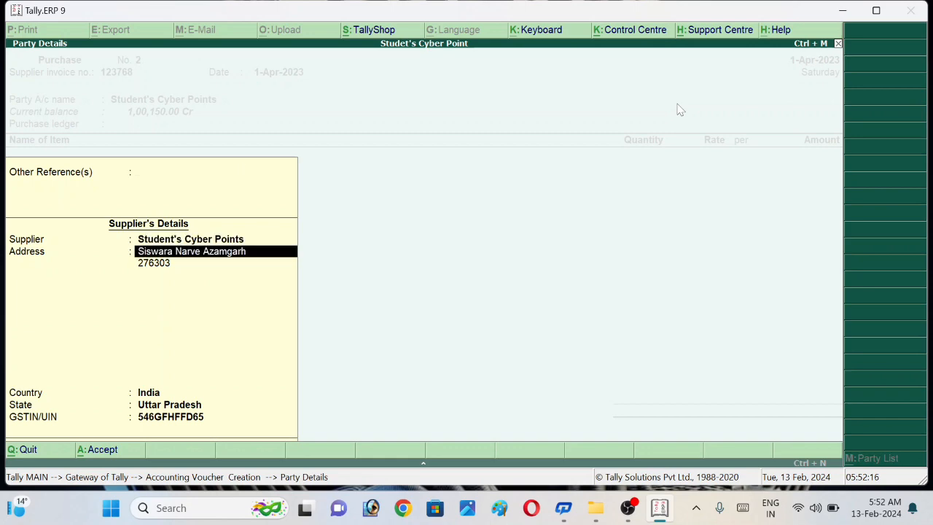
pyautogui.press('Return')
pyautogui.press('Return')
pyautogui.press('Return')
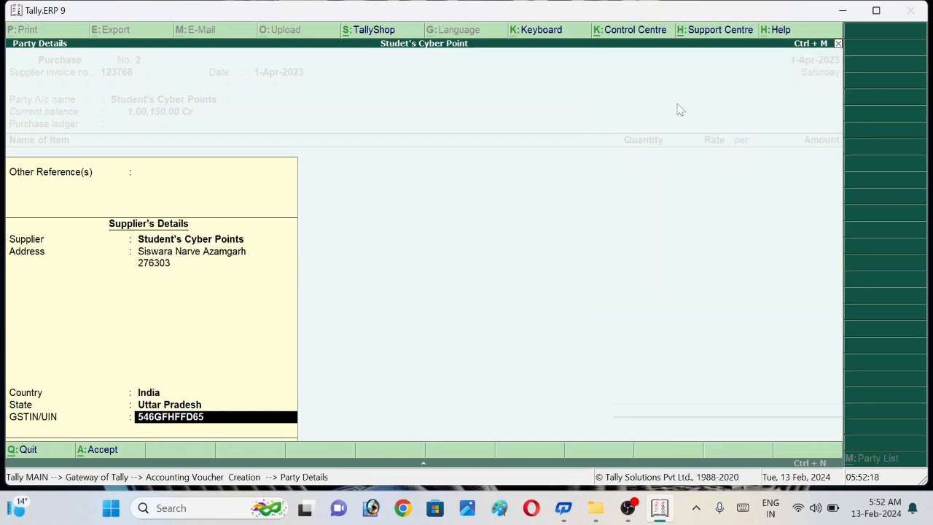
pyautogui.press('Return')
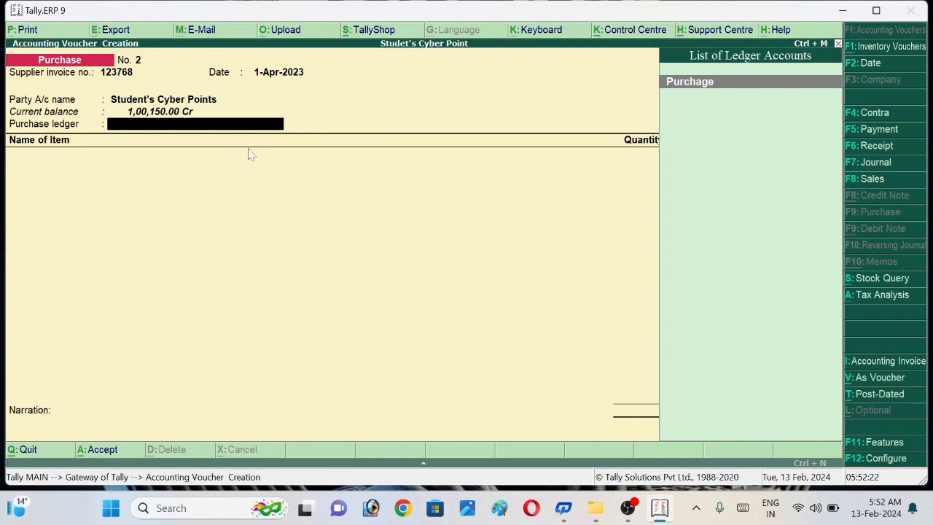
# Step: Set the purchase ledger to Purchage and add Laptop as the first stock item
pyautogui.click(704, 86)
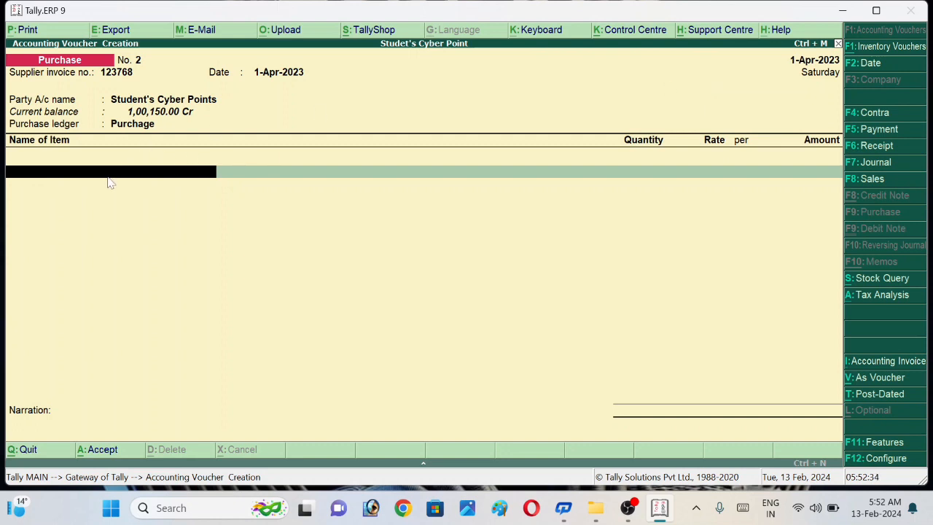
pyautogui.write('Lap')
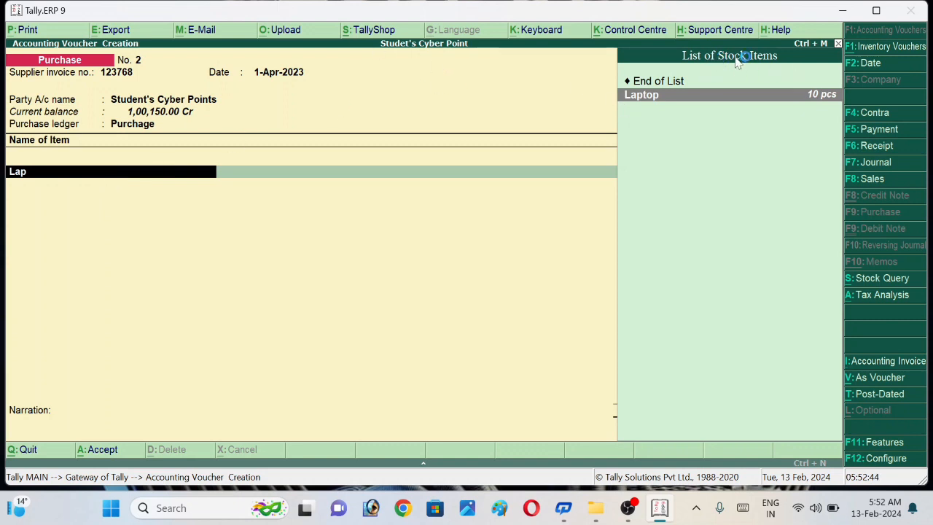
pyautogui.click(664, 97)
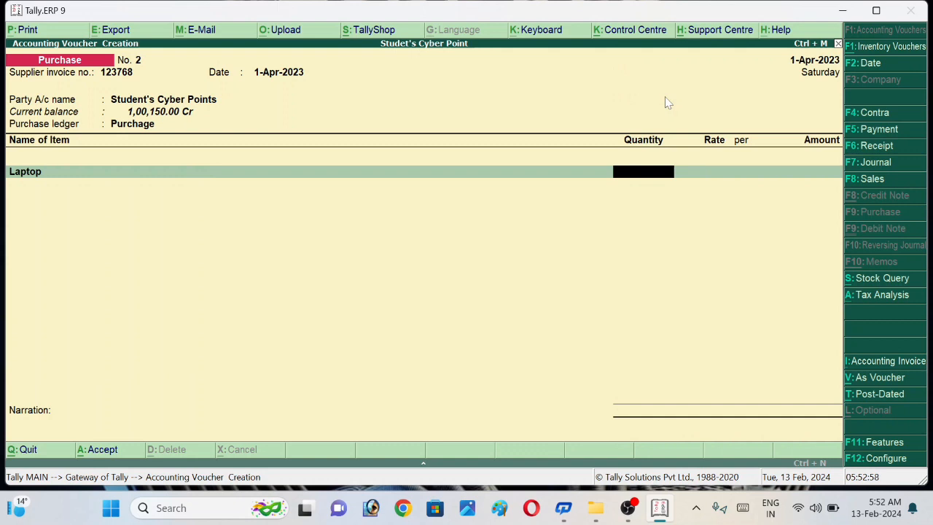
pyautogui.click(664, 97)
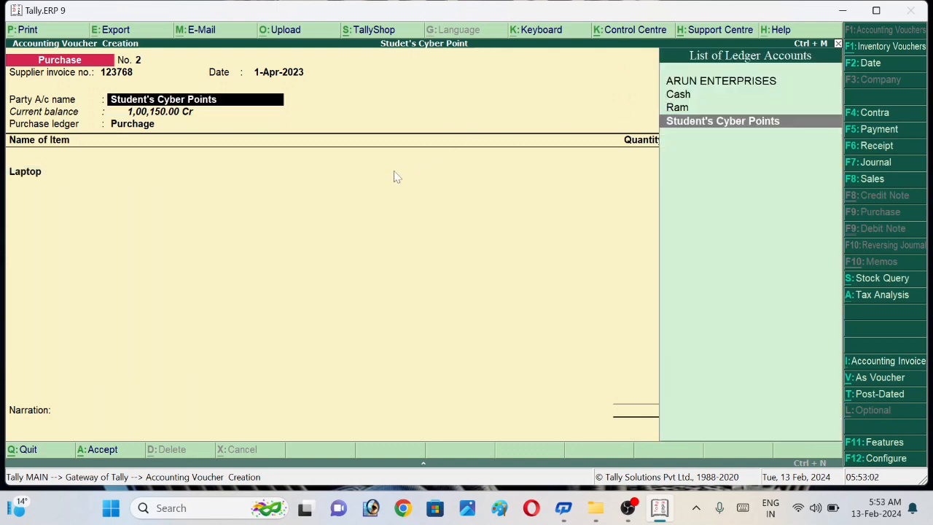
pyautogui.press('Return')
pyautogui.press('Return')
pyautogui.press('Return')
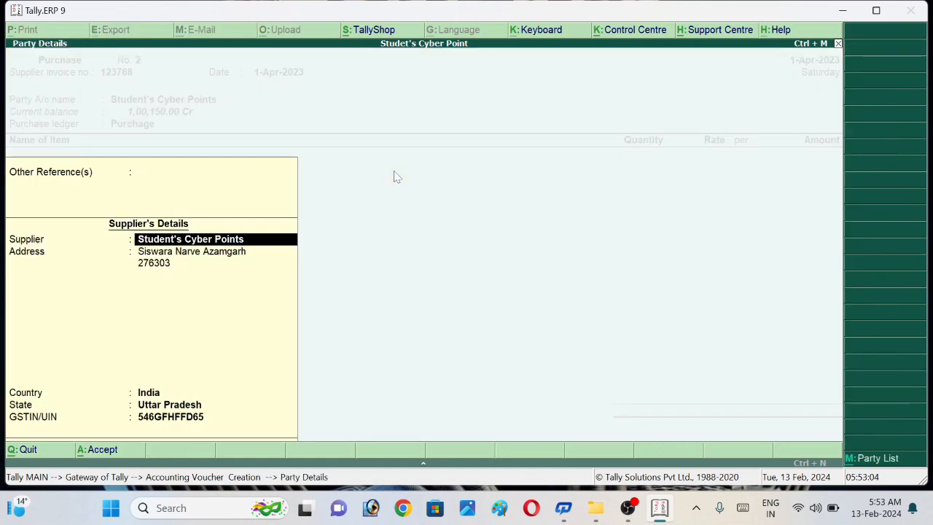
pyautogui.press('Return')
pyautogui.press('Return')
pyautogui.press('Return')
pyautogui.press('Return')
pyautogui.press('Return')
pyautogui.press('Return')
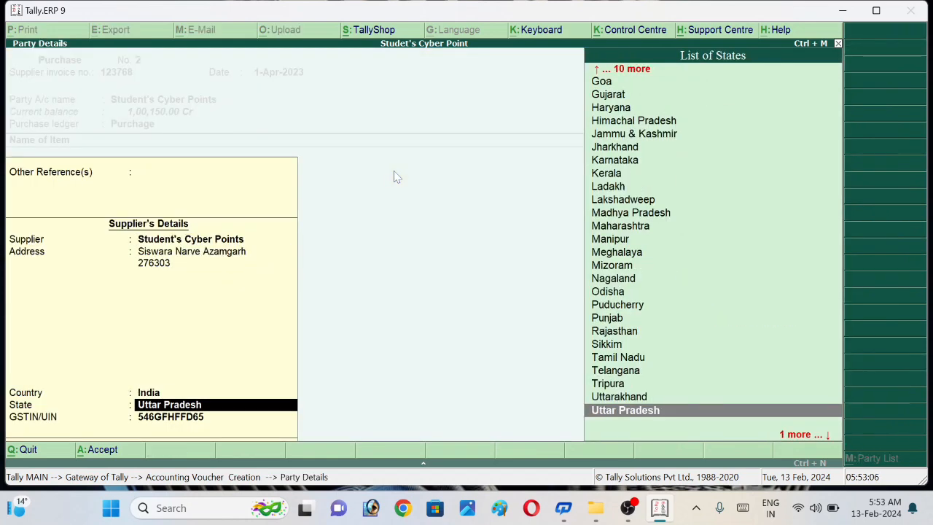
pyautogui.press('Return')
pyautogui.press('Return')
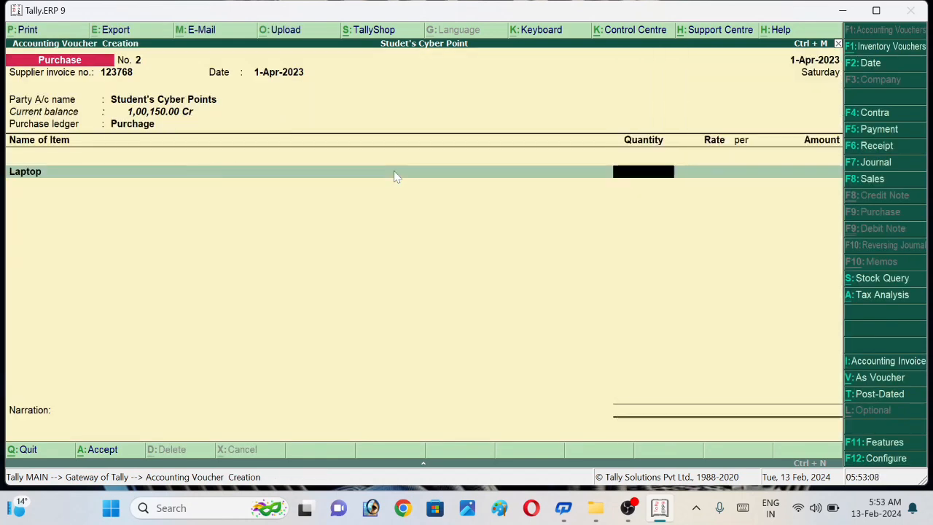
# Step: Enter a quantity of 1 pcs for the Laptop and keep the 10,000.00 rate per piece
pyautogui.write('1')
pyautogui.press('Return')
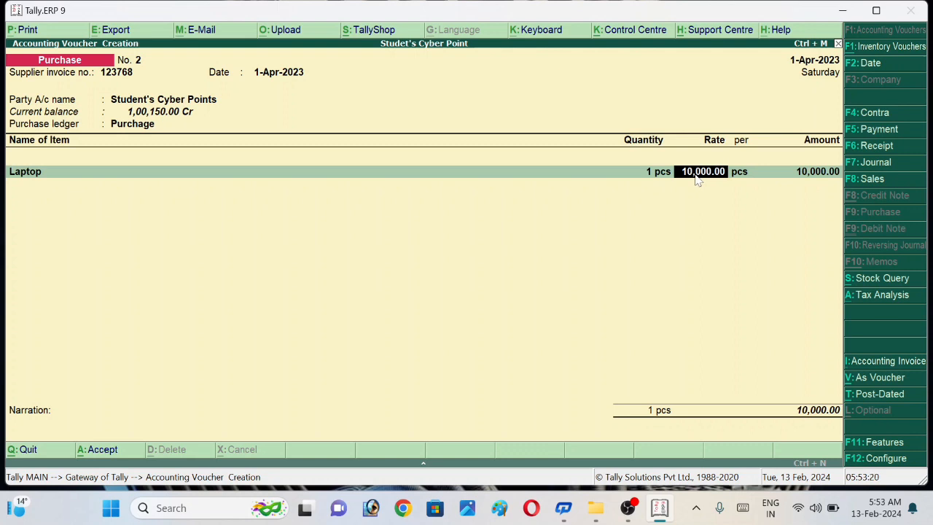
pyautogui.press('Return')
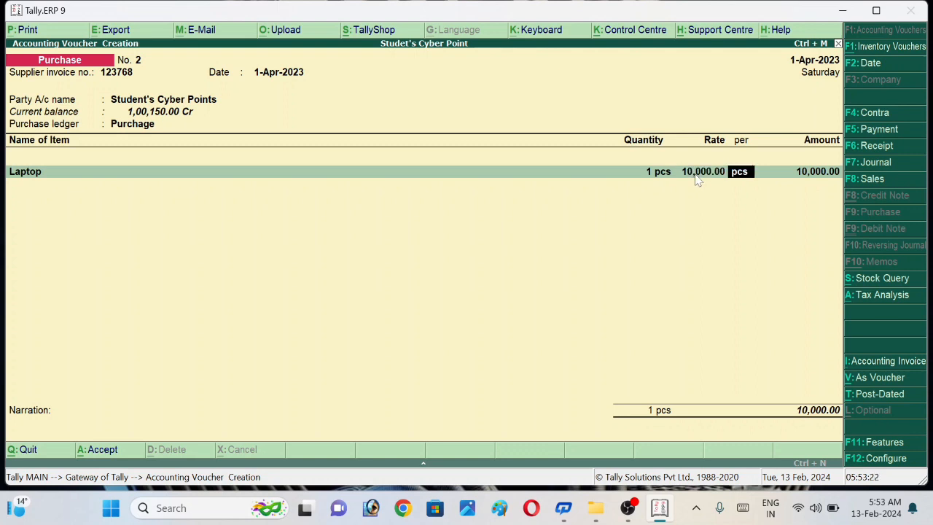
pyautogui.press('Return')
pyautogui.press('Return')
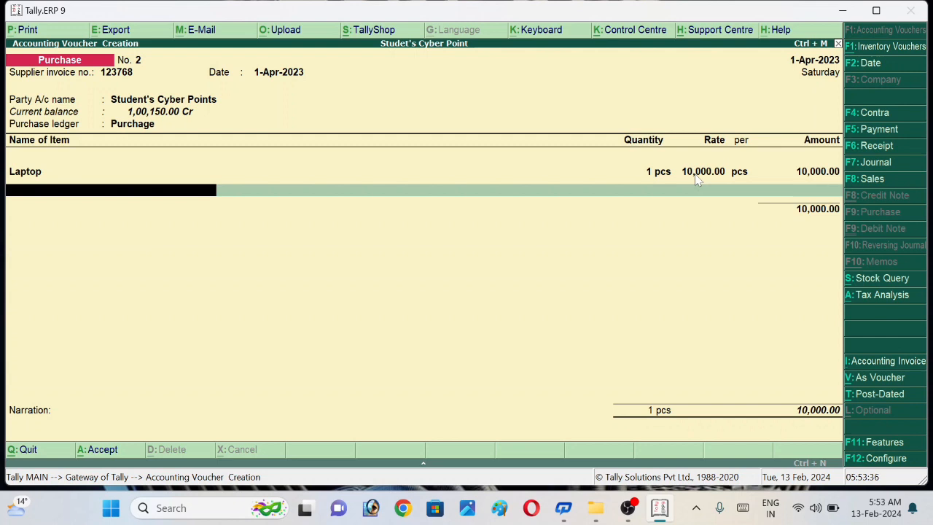
# Step: End the item list without further entries, leave the narration blank and accept the purchase voucher
pyautogui.press('Return')
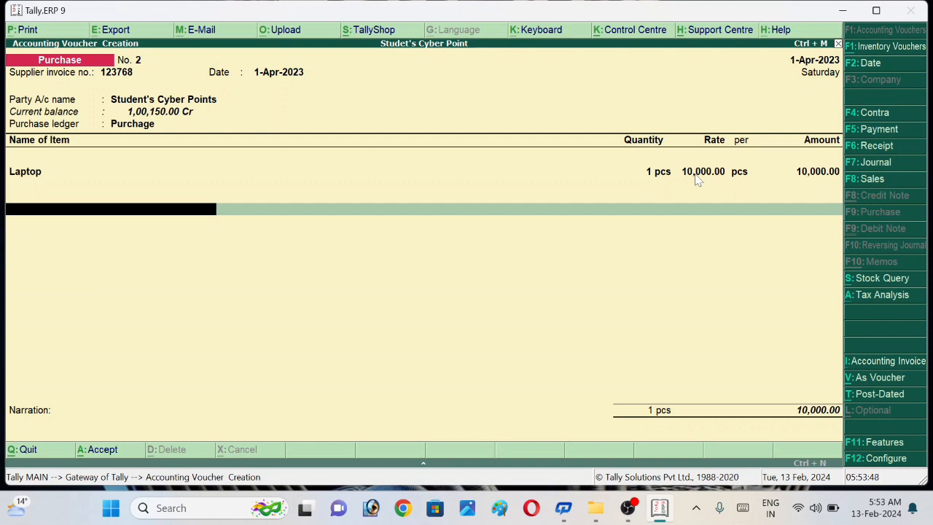
pyautogui.press('Return')
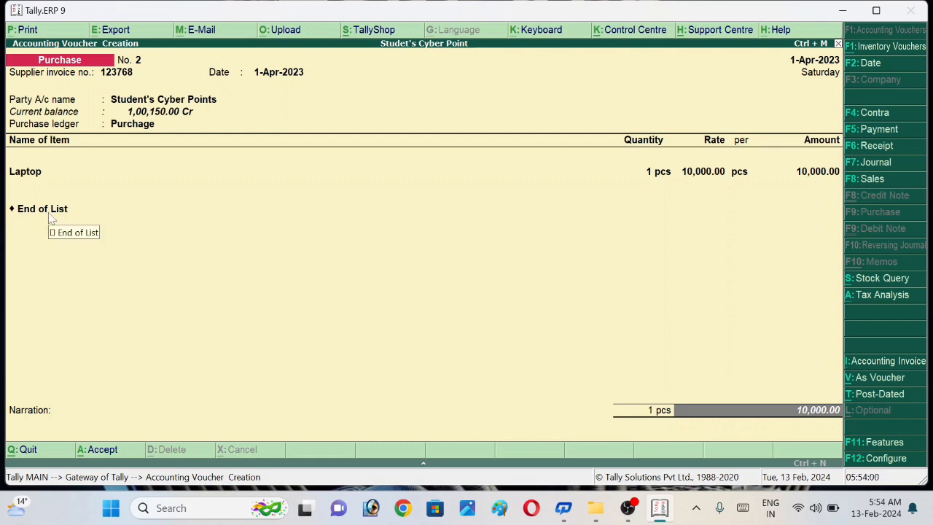
pyautogui.press('Return')
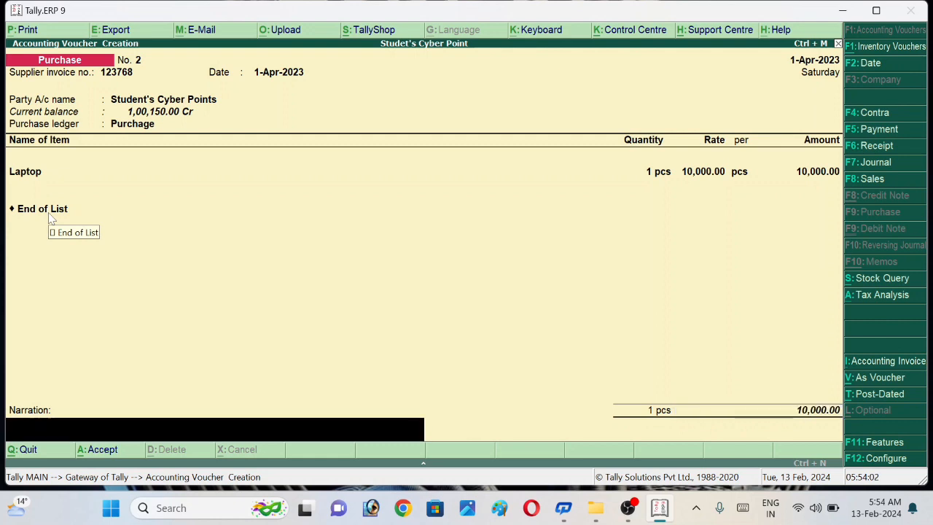
pyautogui.press('Return')
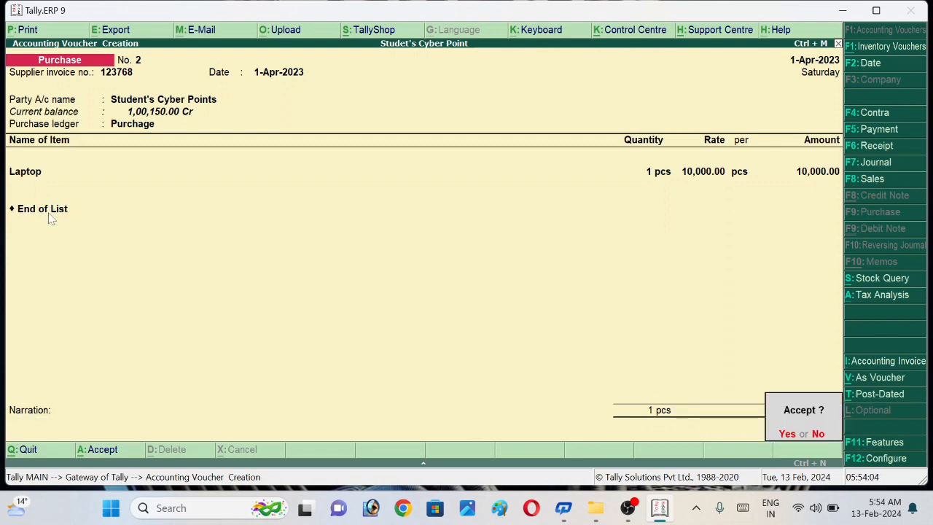
pyautogui.press('Return')
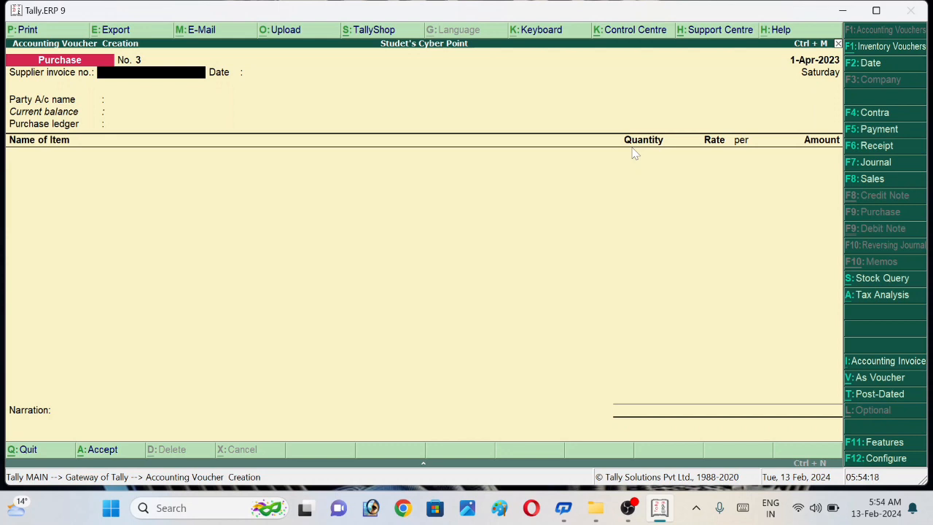
# Step: Enter supplier invoice number 12345 and keep the date 1-Apr-2023 in the new purchase voucher
pyautogui.write('12345')
pyautogui.press('Return')
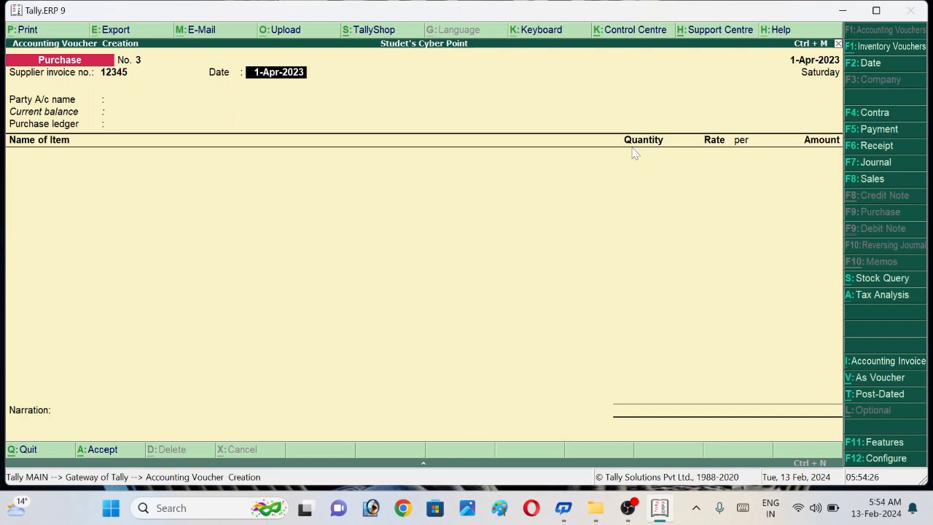
pyautogui.press('Return')
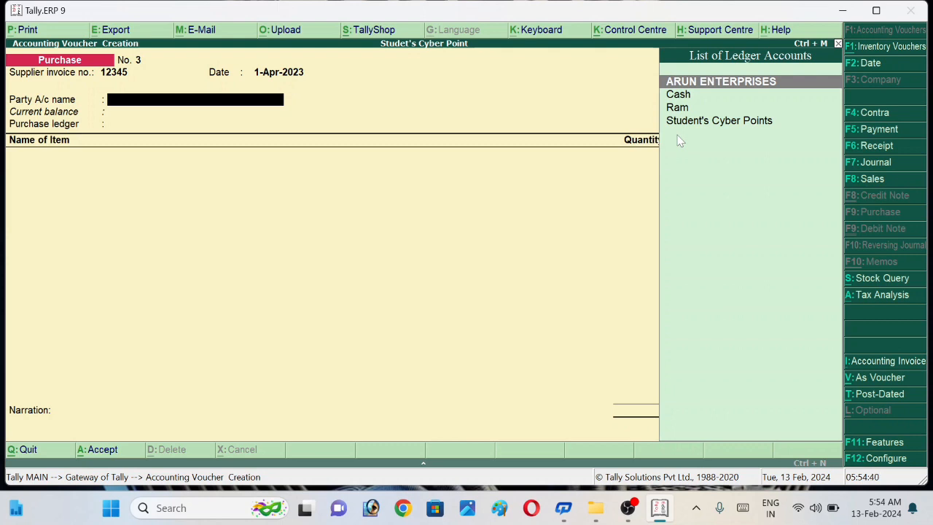
# Step: Start a new ledger from the party account field and name it Sanjeet Kirana Store
pyautogui.hotkey('alt', 'c')
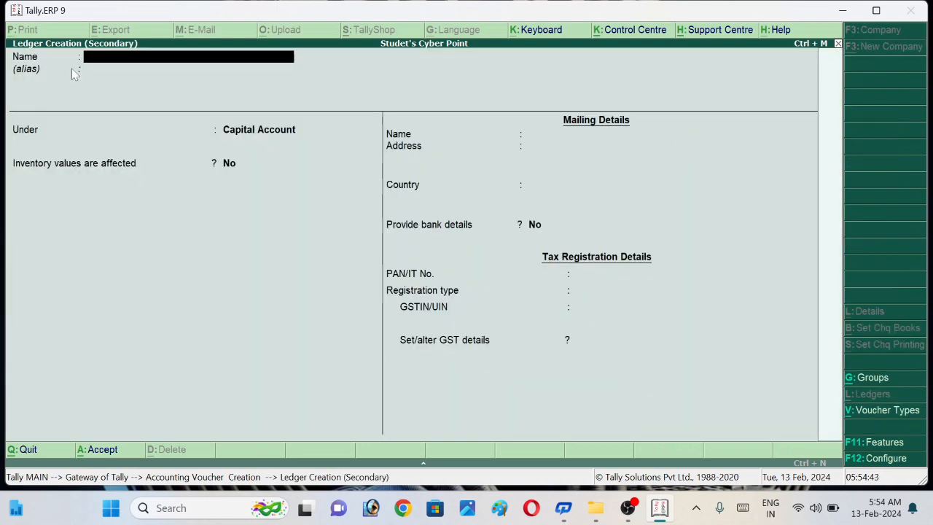
pyautogui.write('Sanjeet ')
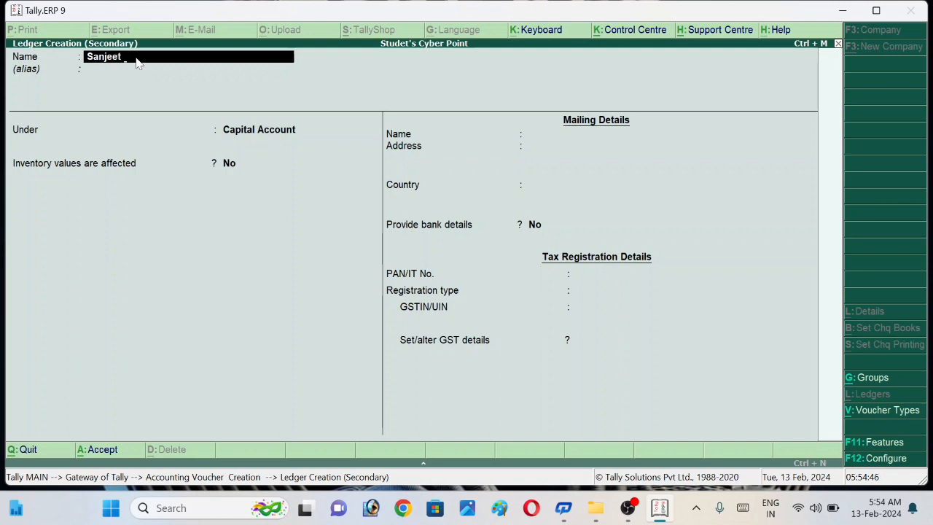
pyautogui.write('Kirana Store')
pyautogui.press('Return')
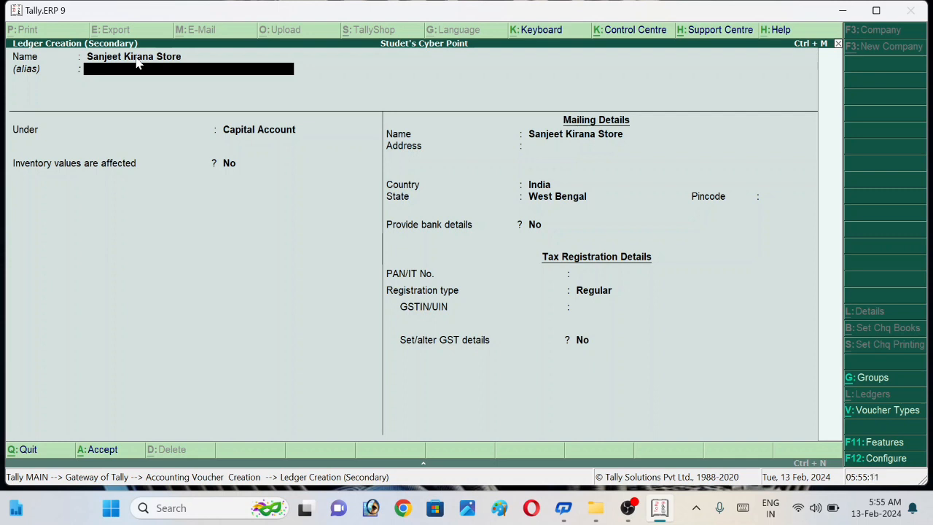
# Step: Leave the alias blank, place the ledger under Sundry Creditors, and keep bill-by-bill balances and inventory values set to No
pyautogui.press('Return')
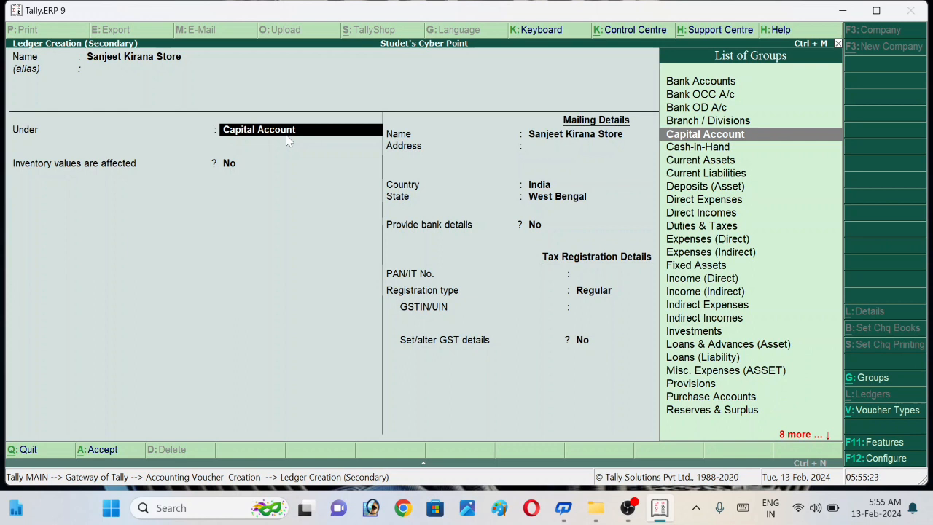
pyautogui.write('Su')
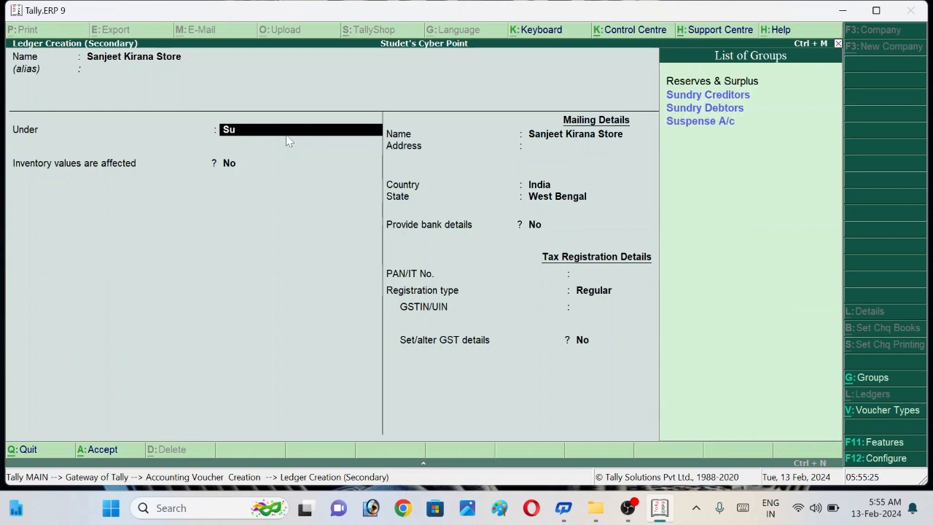
pyautogui.press('Down')
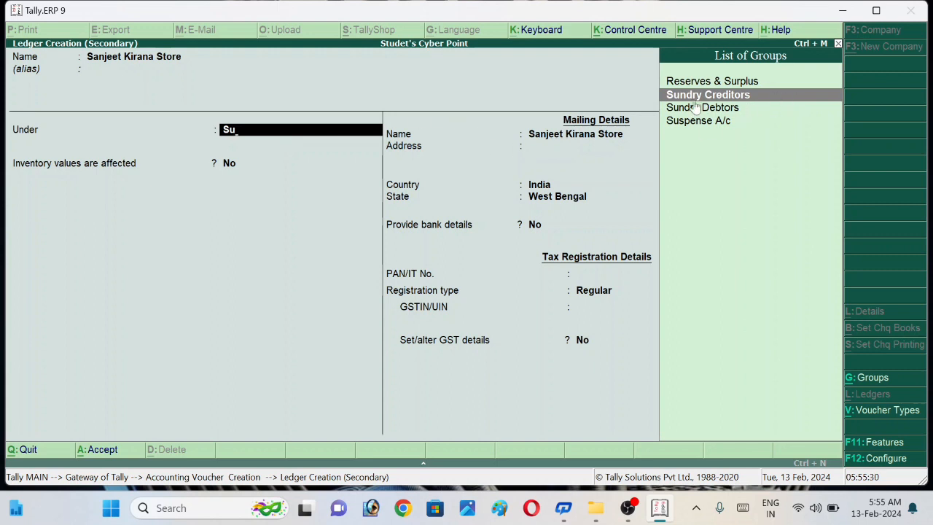
pyautogui.click(700, 97)
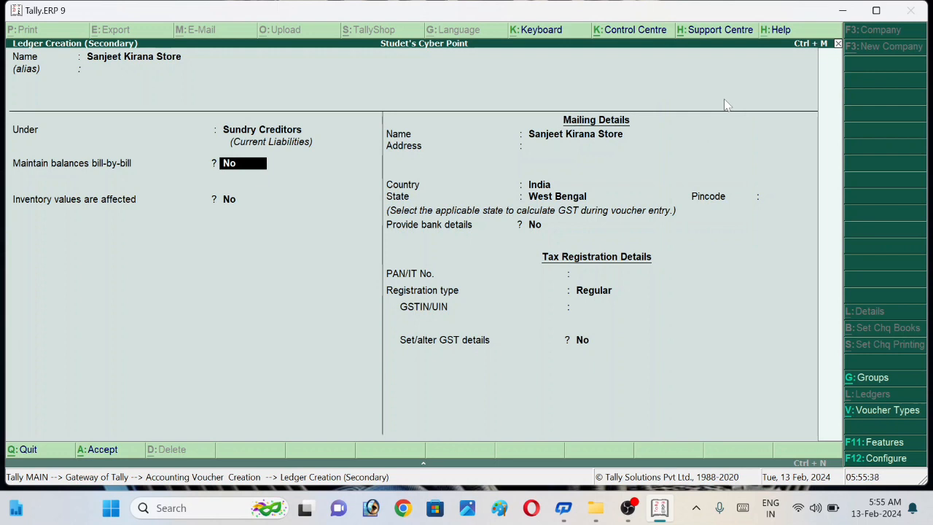
pyautogui.press('Return')
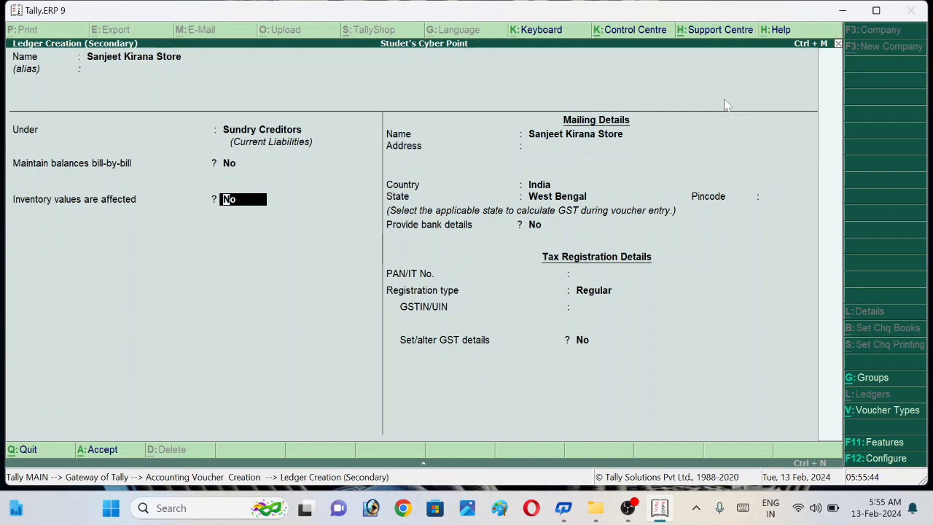
pyautogui.press('Return')
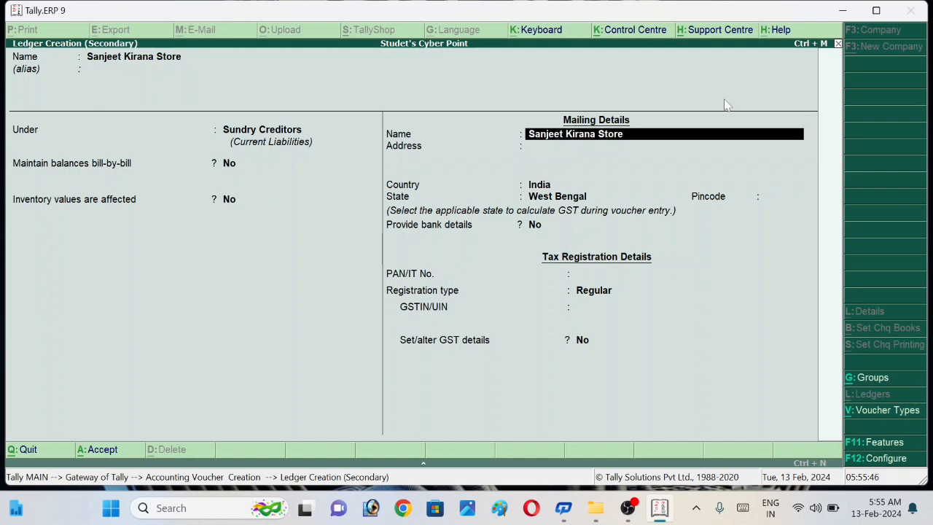
# Step: Keep the mailing name, enter the supplier's two-line mailing address and keep India as the country
pyautogui.press('Return')
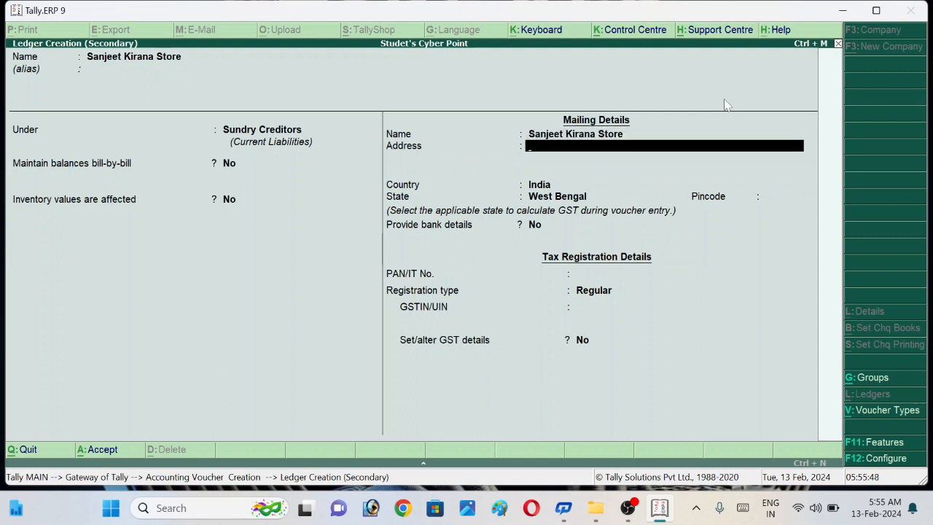
pyautogui.write('Siswara')
pyautogui.press('Return')
pyautogui.write('2')
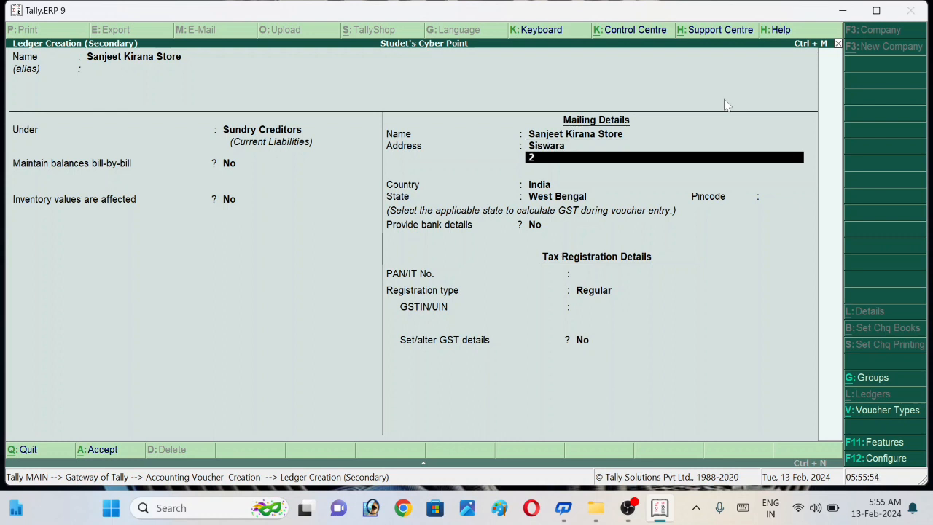
pyautogui.write('76303')
pyautogui.press('Return')
pyautogui.press('Return')
pyautogui.press('Return')
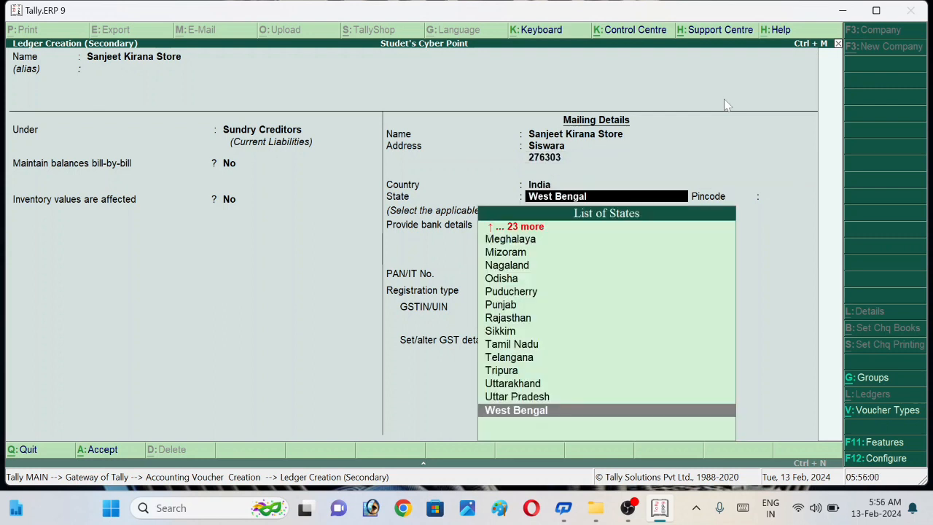
# Step: Set the supplier's state to Uttar Pradesh and enter the pincode
pyautogui.press('Up')
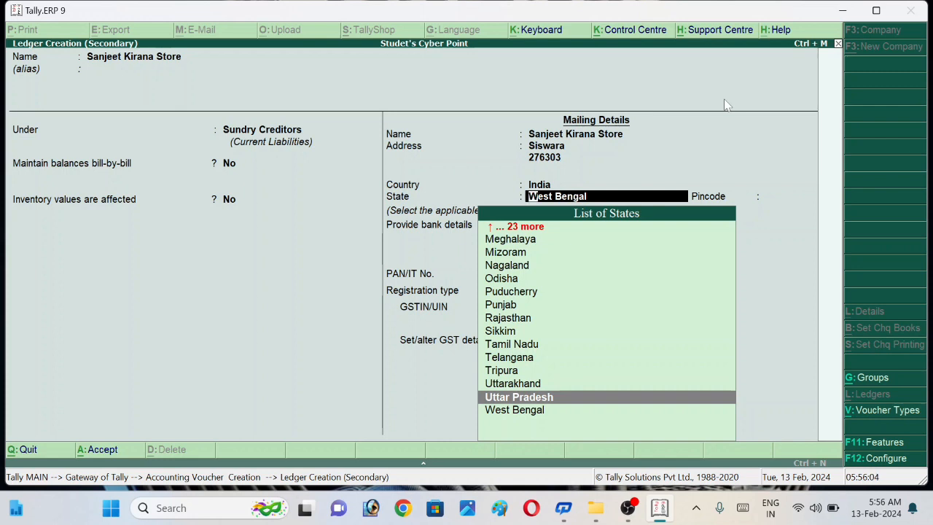
pyautogui.press('Return')
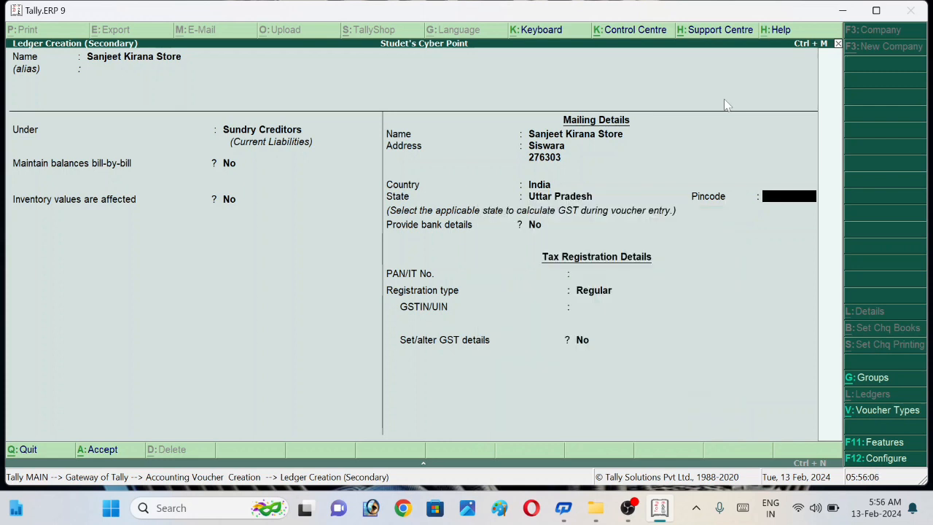
pyautogui.write('276303')
pyautogui.press('Return')
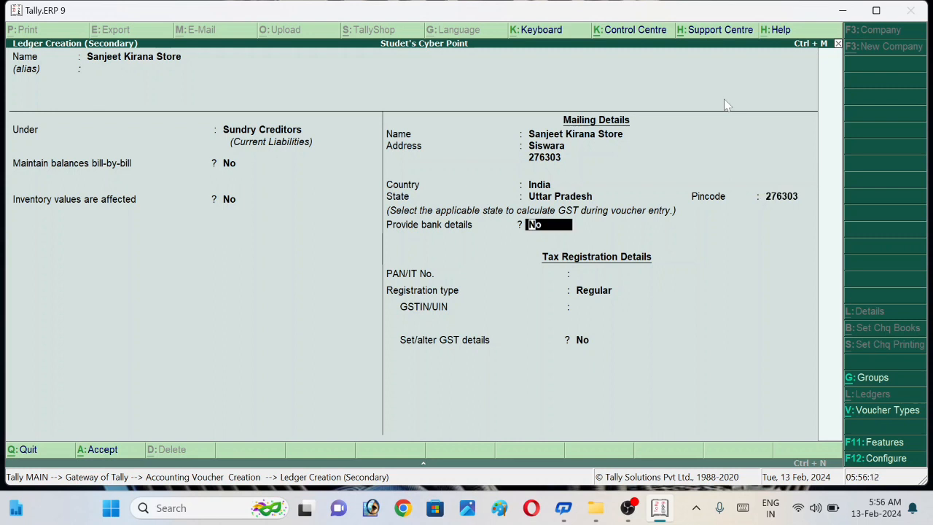
# Step: Keep bank details at No and registration type Regular, enter the supplier's GSTIN with PAN left blank, and accept the ledger
pyautogui.press('Return')
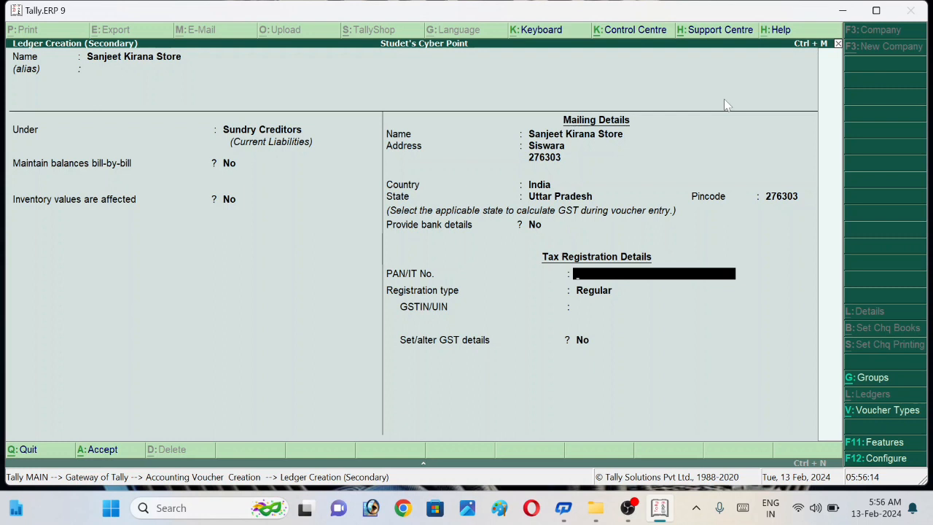
pyautogui.press('Return')
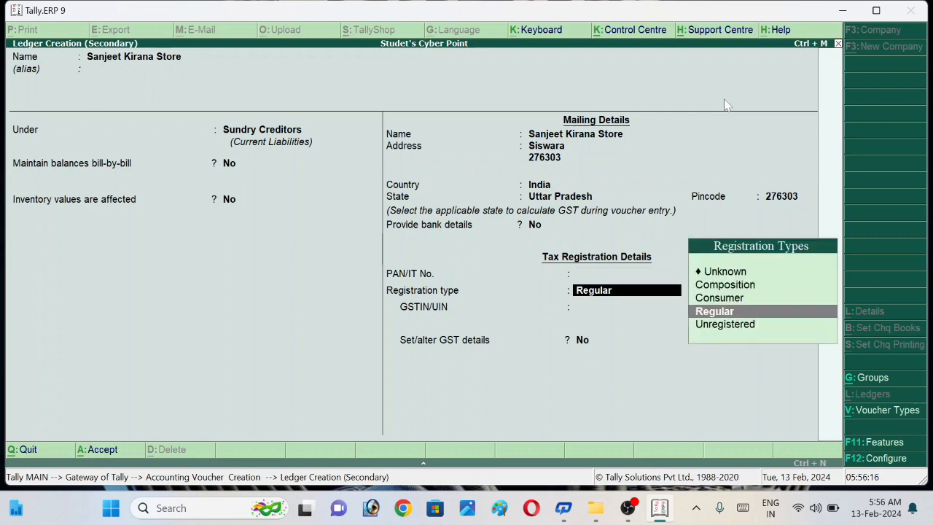
pyautogui.press('Return')
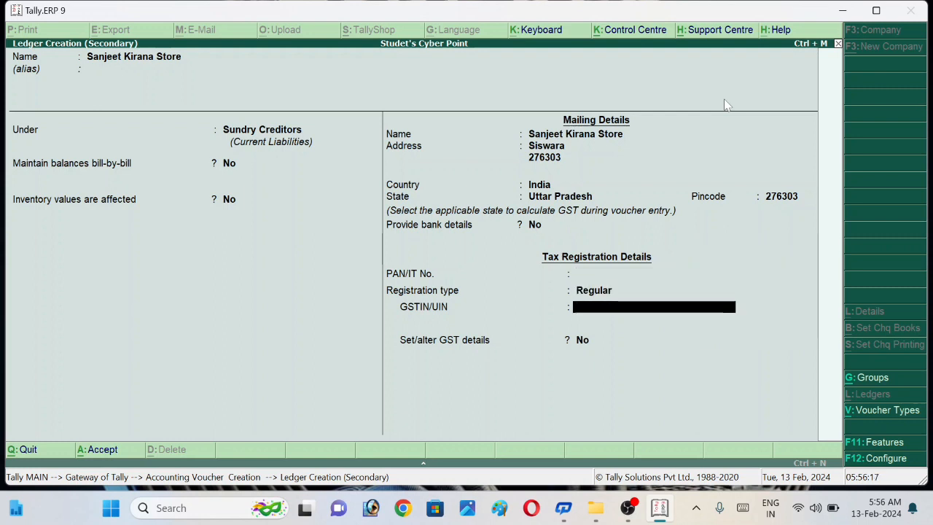
pyautogui.write('56G')
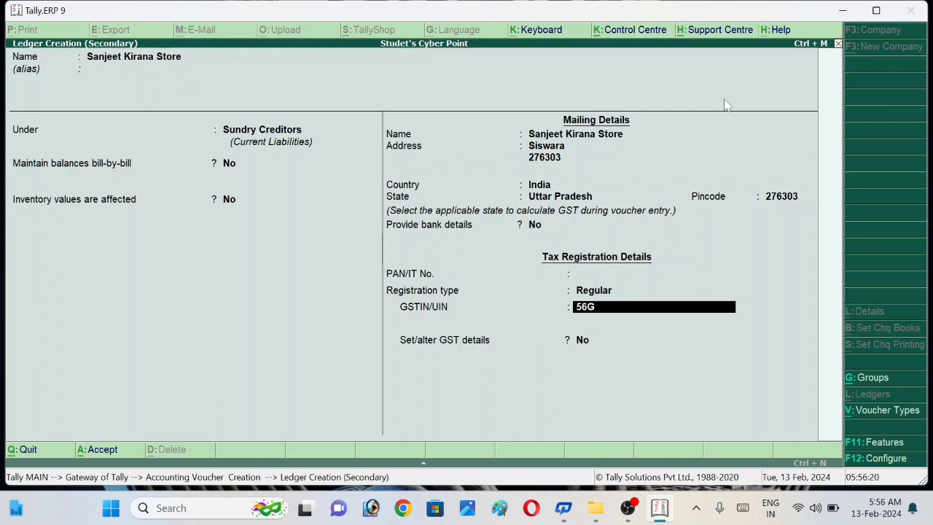
pyautogui.write('FRE654467')
pyautogui.press('Return')
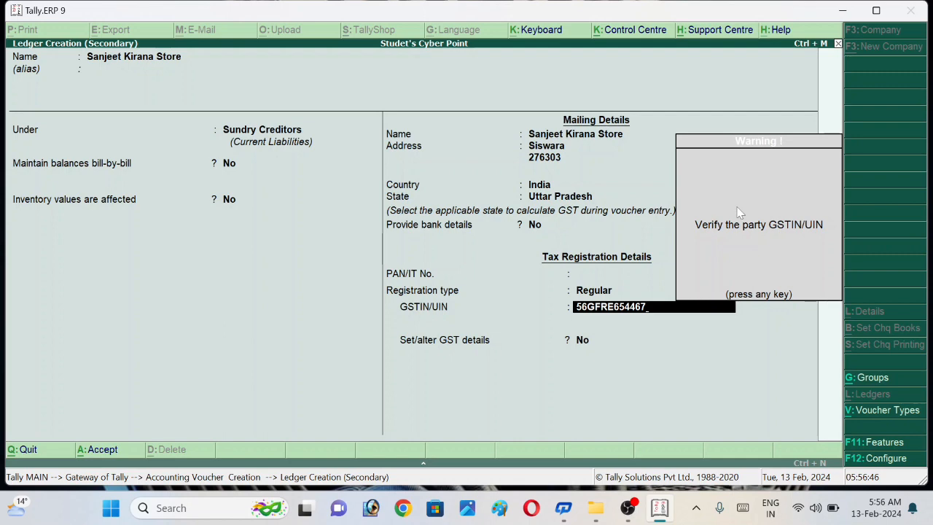
pyautogui.press('Return')
pyautogui.press('Return')
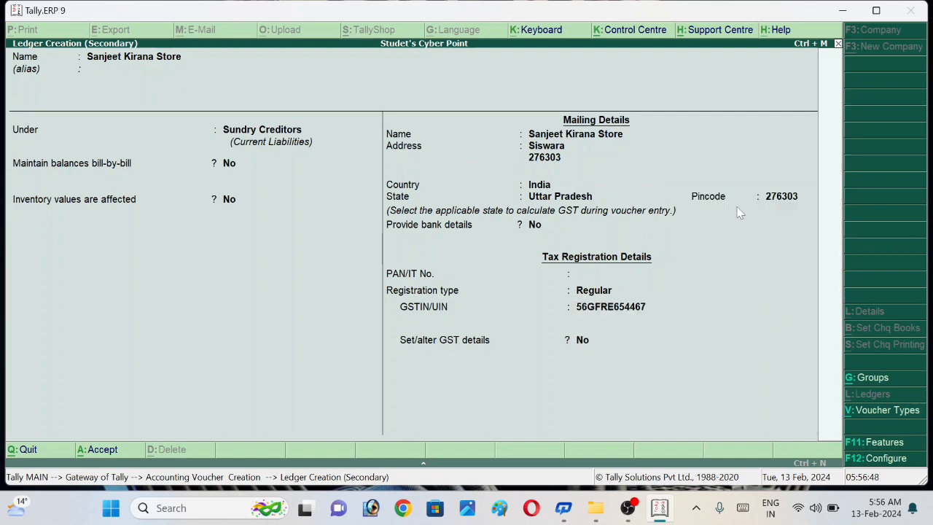
pyautogui.press('Return')
# Step: Accept the supplier's prefilled party details unchanged and select Purchage as the purchase ledger
pyautogui.press('Return')
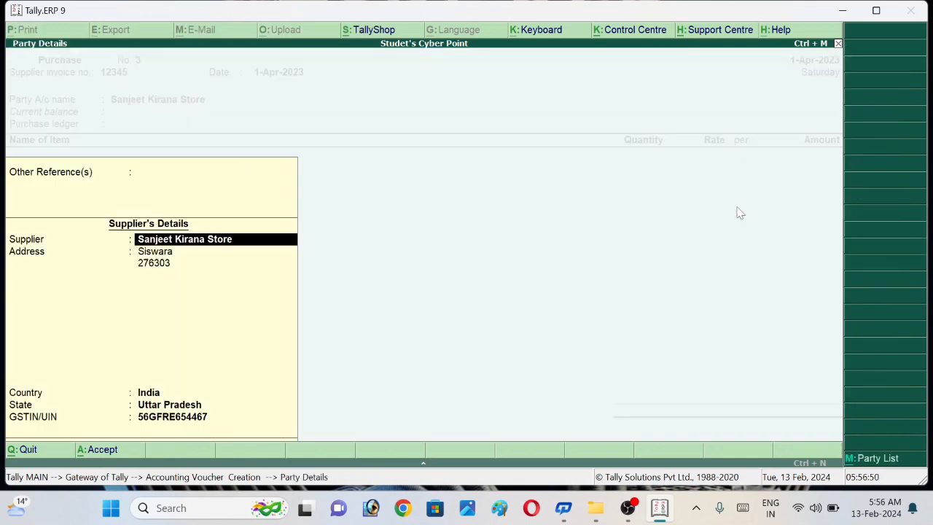
pyautogui.press('Return')
pyautogui.press('Return')
pyautogui.press('Return')
pyautogui.press('Return')
pyautogui.press('Return')
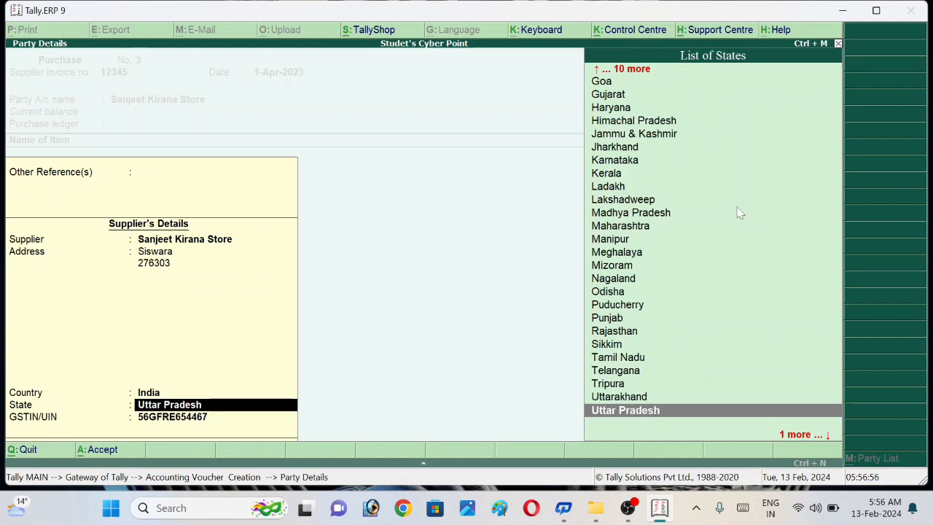
pyautogui.press('Return')
pyautogui.press('Return')
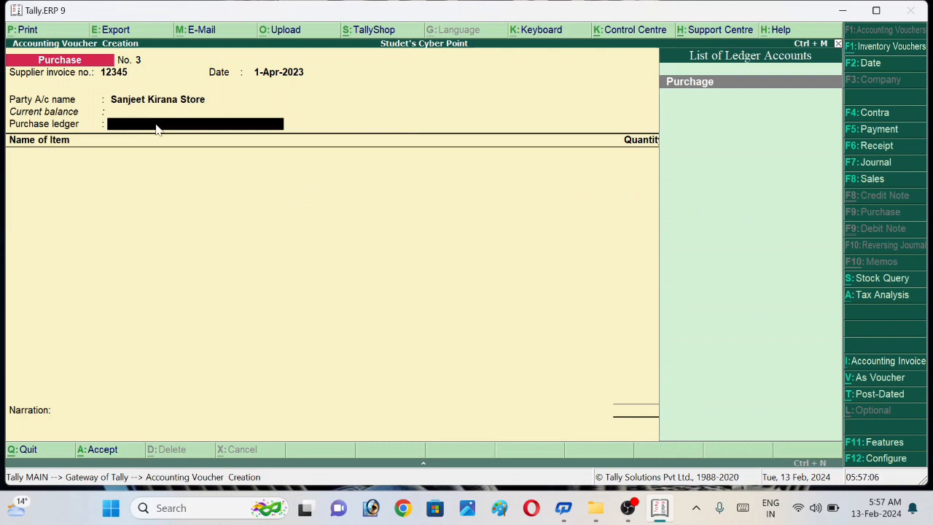
pyautogui.press('Return')
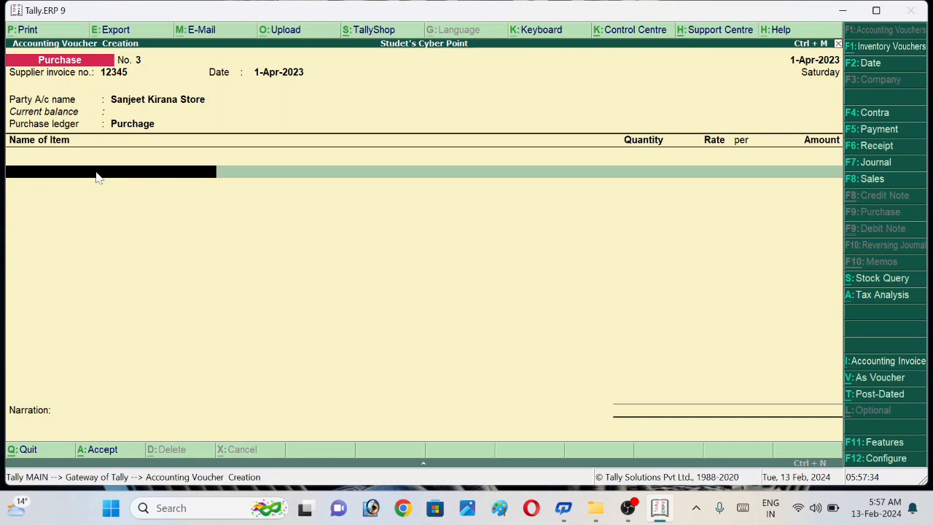
# Step: Start a new stock item from the voucher's item field, name it Soyabeen Oil and place it under the Item@ 00% group
pyautogui.write('L')
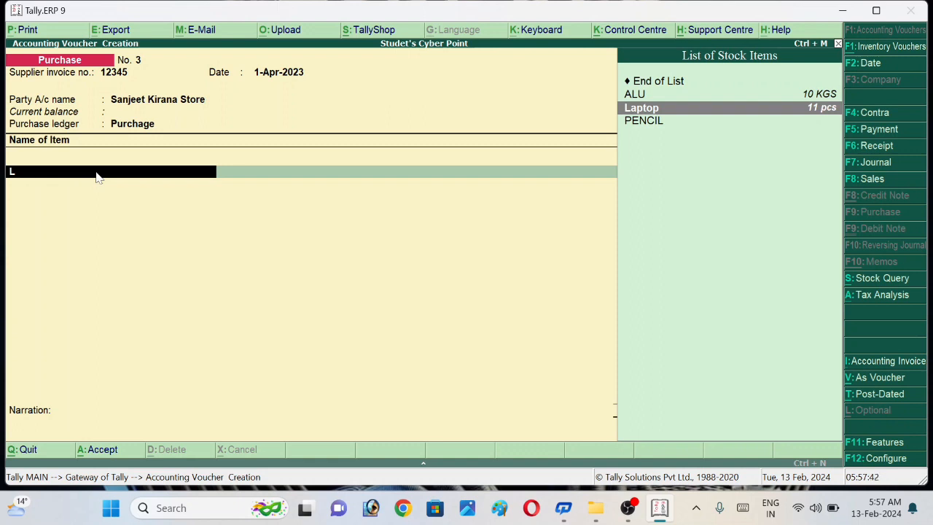
pyautogui.press('BackSpace')
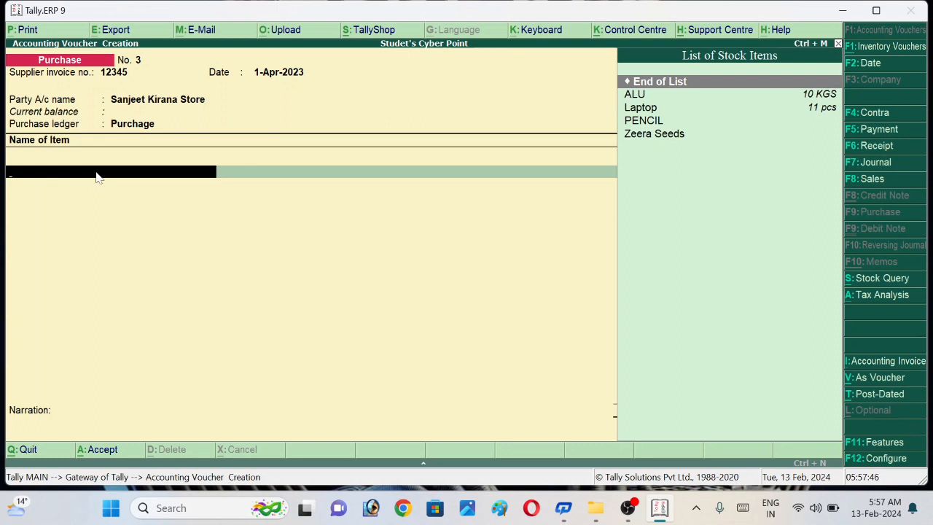
pyautogui.hotkey('alt', 'c')
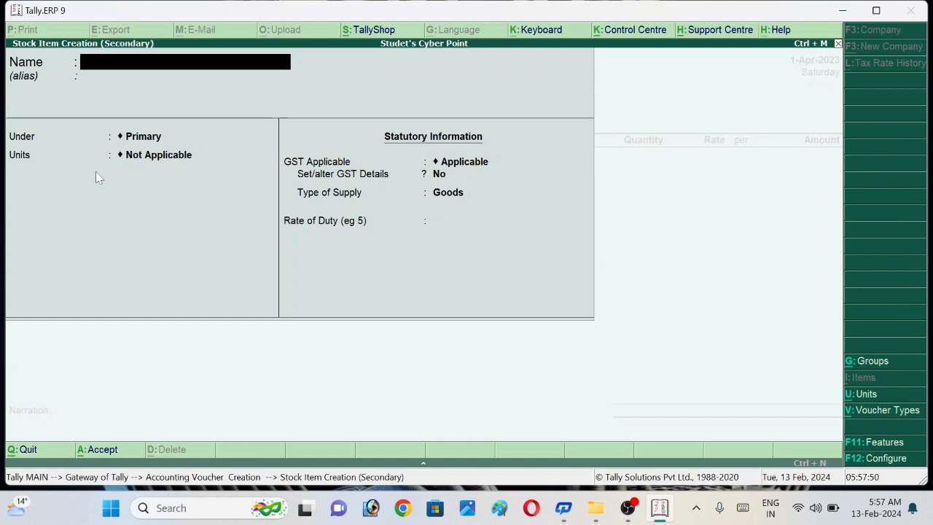
pyautogui.write('S')
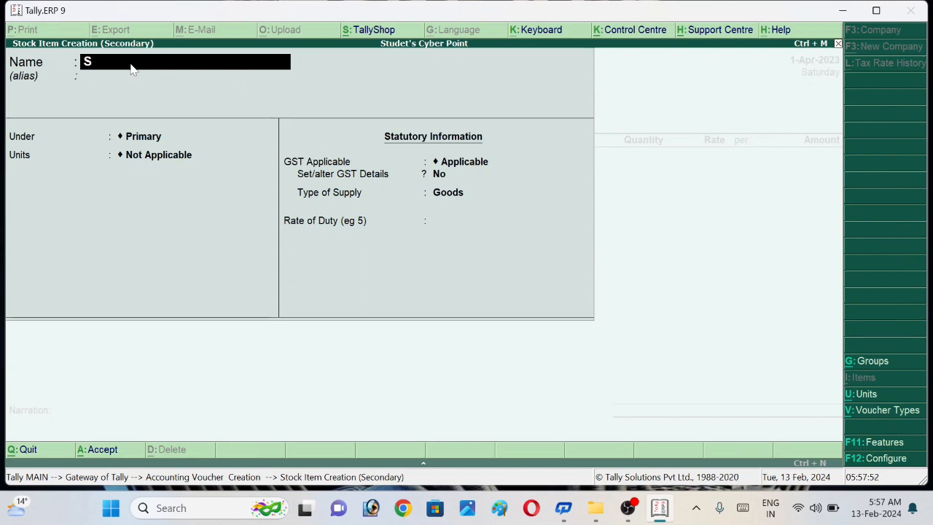
pyautogui.write('oyabeen Oil')
pyautogui.press('Return')
pyautogui.press('Return')
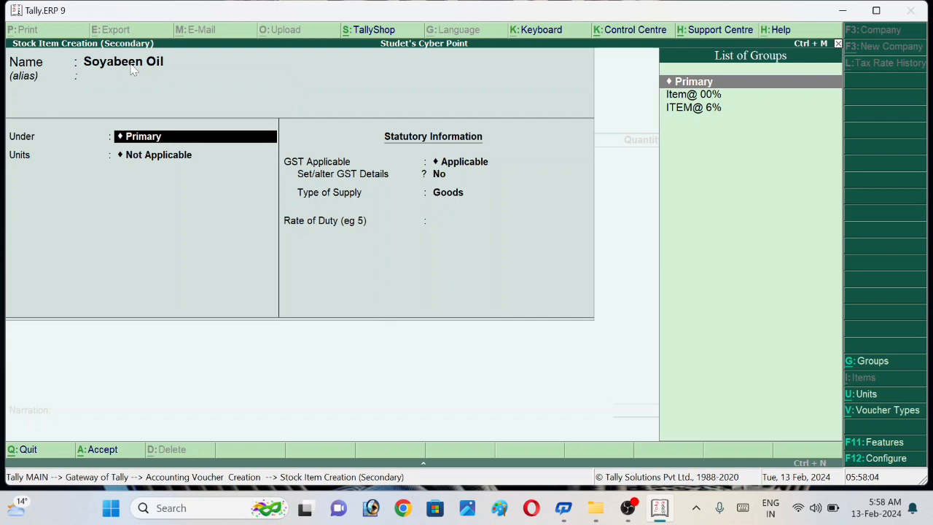
pyautogui.press('Down')
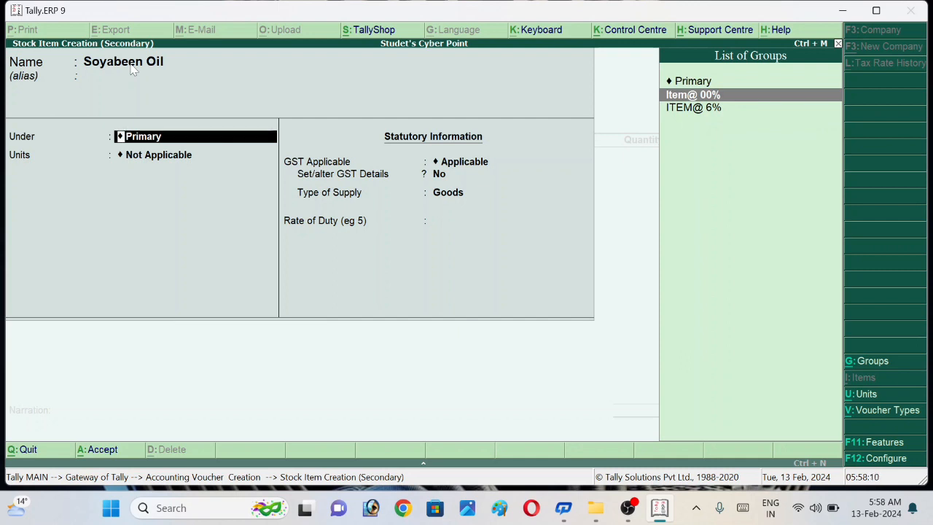
pyautogui.press('Return')
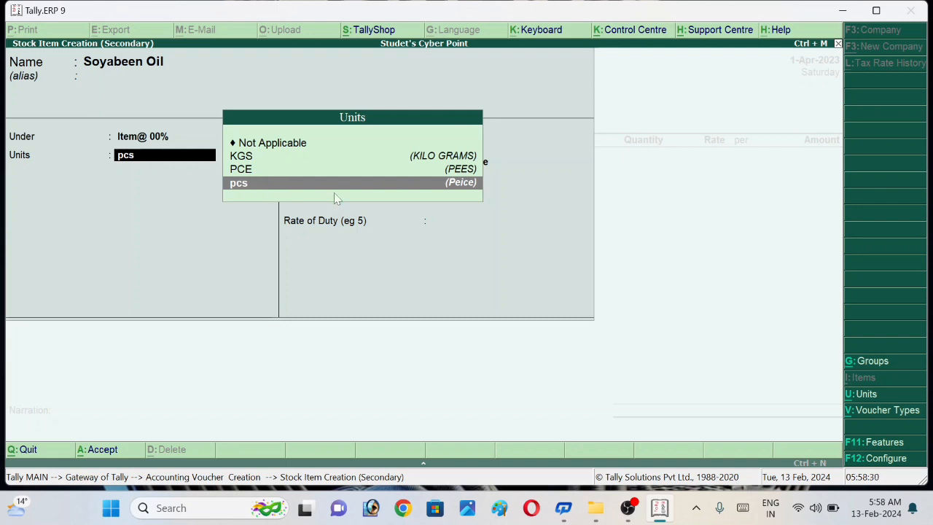
# Step: Create a new simple unit for the stock item with the symbol LTR and the formal name LITAR
pyautogui.hotkey('alt', 'c')
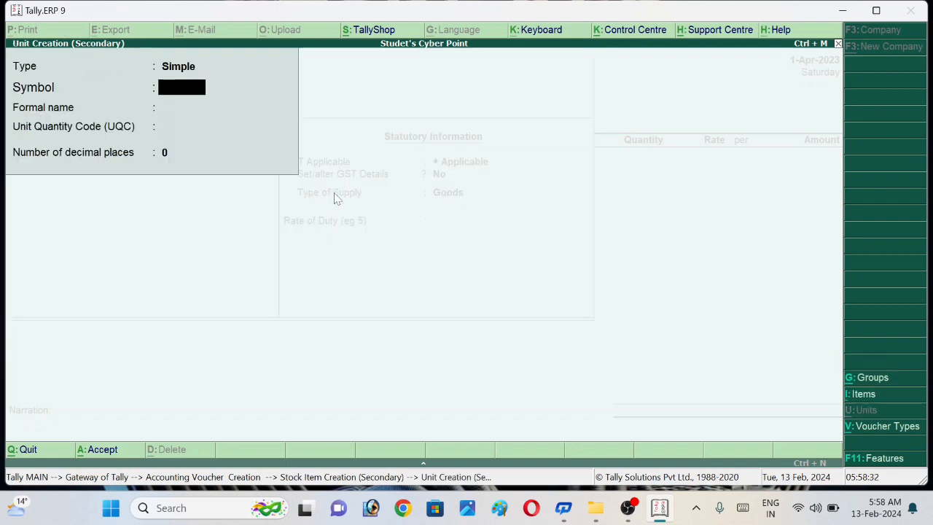
pyautogui.write('ltr')
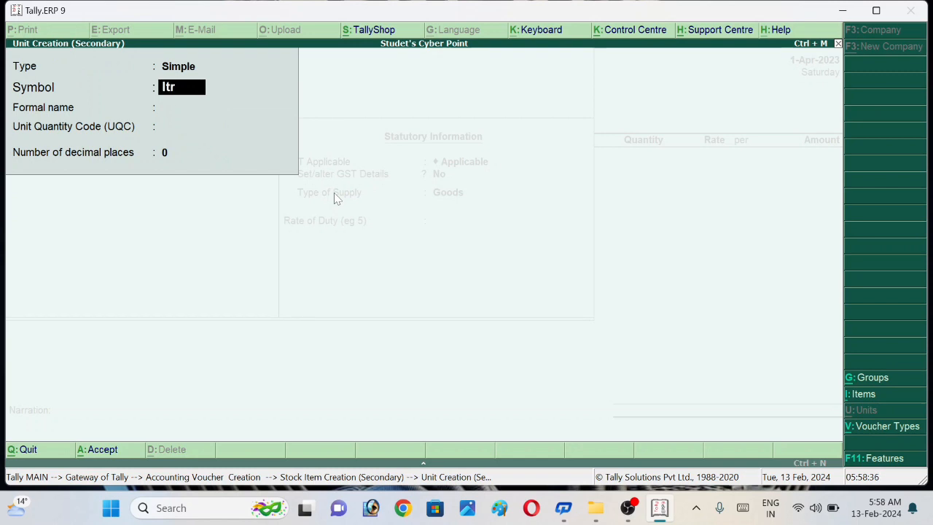
pyautogui.press('BackSpace')
pyautogui.press('BackSpace')
pyautogui.press('BackSpace')
pyautogui.write('LTR')
pyautogui.press('Return')
pyautogui.write('LITAR')
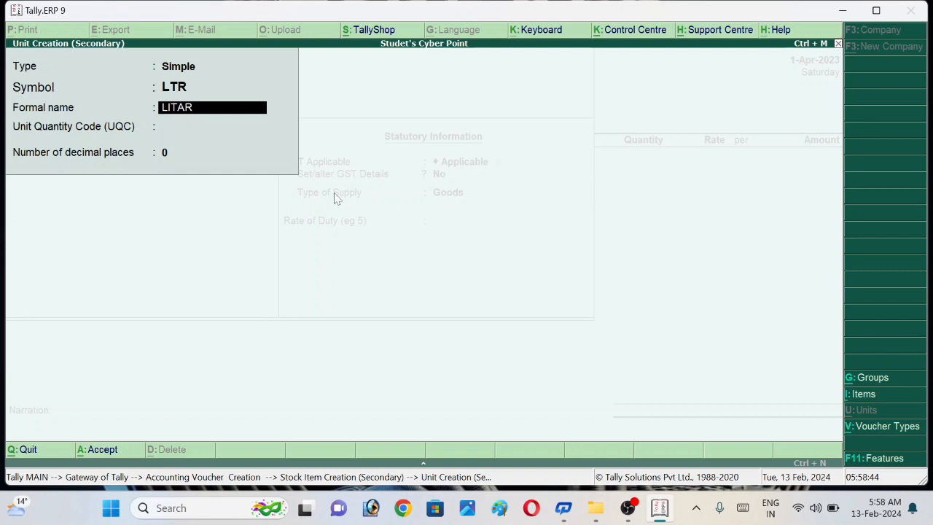
# Step: Set the LTR unit's quantity code to KLR-KILOLITRE, keep 0 decimal places and accept the unit
pyautogui.press('Return')
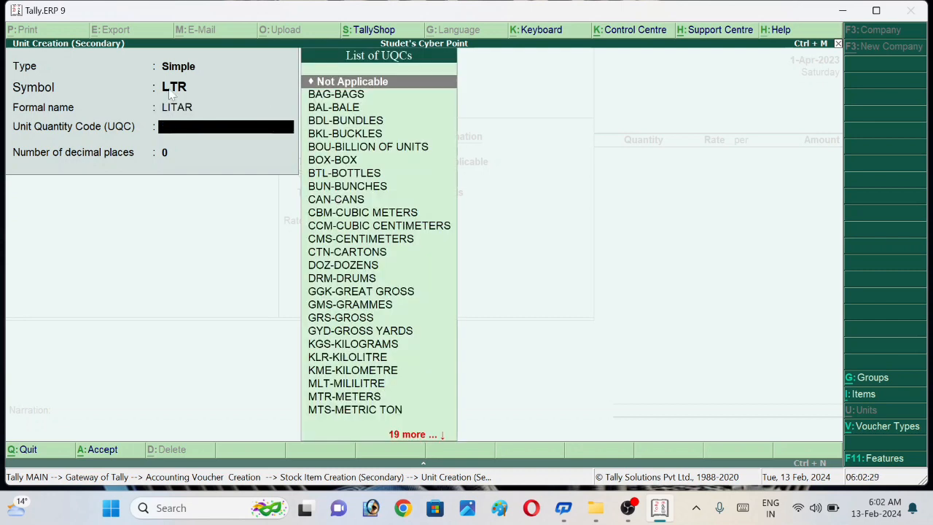
pyautogui.write('K')
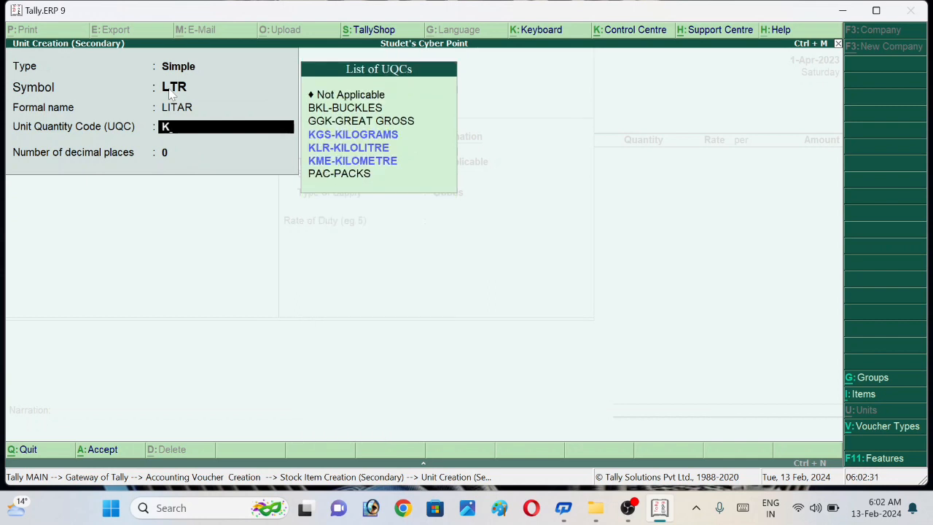
pyautogui.click(354, 153)
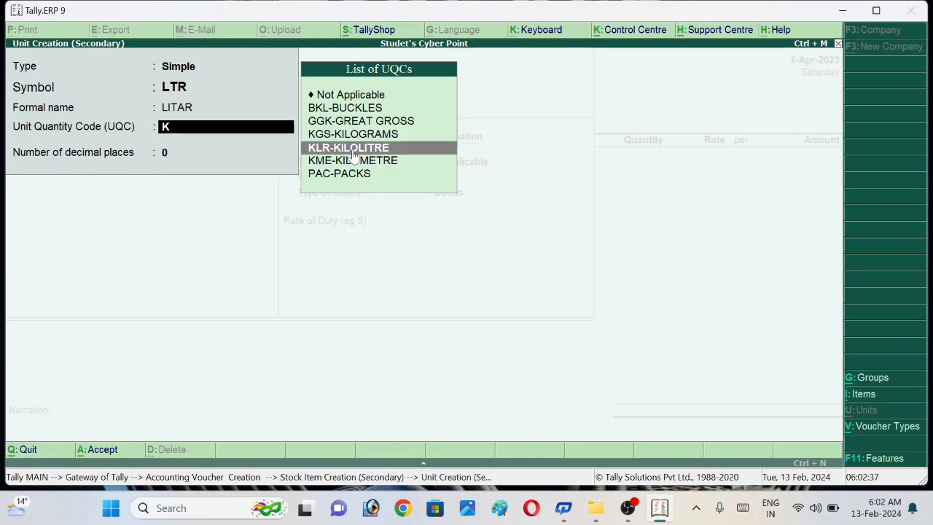
pyautogui.press('Return')
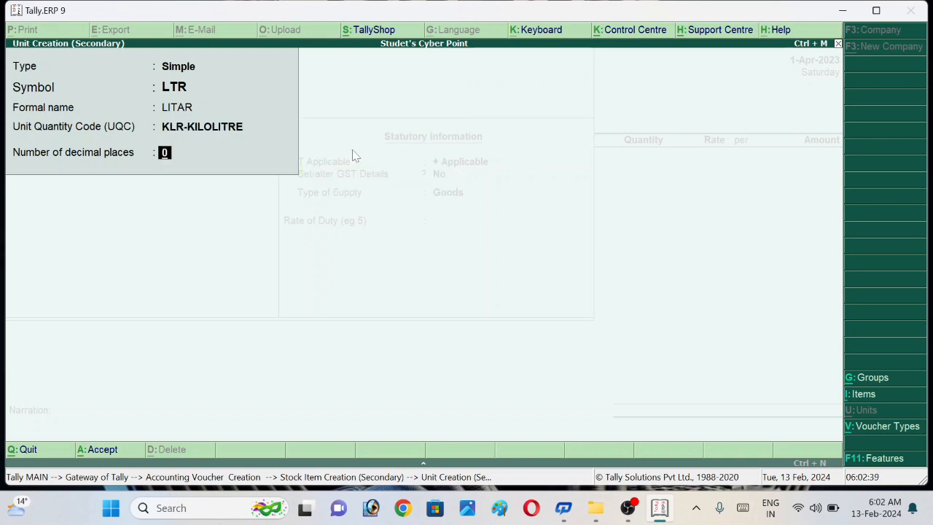
pyautogui.press('Return')
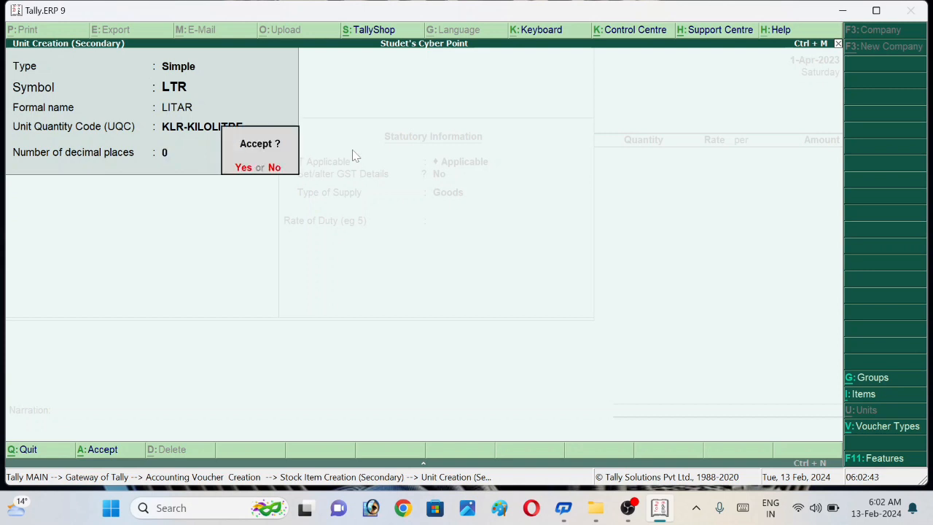
pyautogui.press('Return')
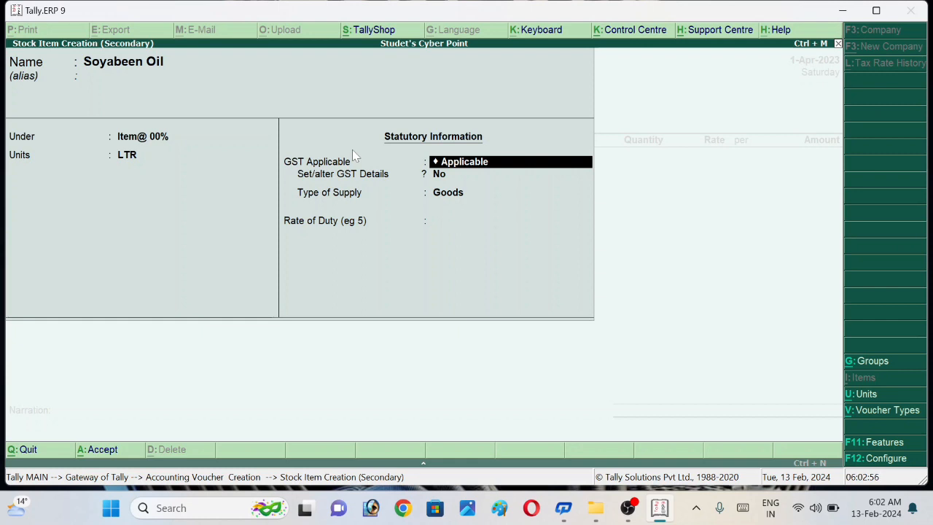
# Step: Keep GST Applicable and enable altering Soyabeen Oil's GST details, with calculation type On Value and taxability Exempt
pyautogui.press('Return')
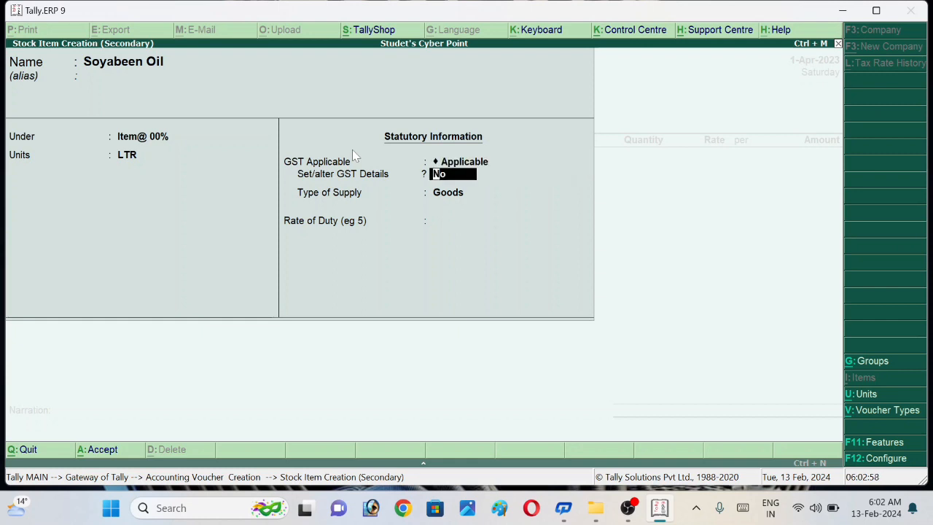
pyautogui.write('Y')
pyautogui.press('Return')
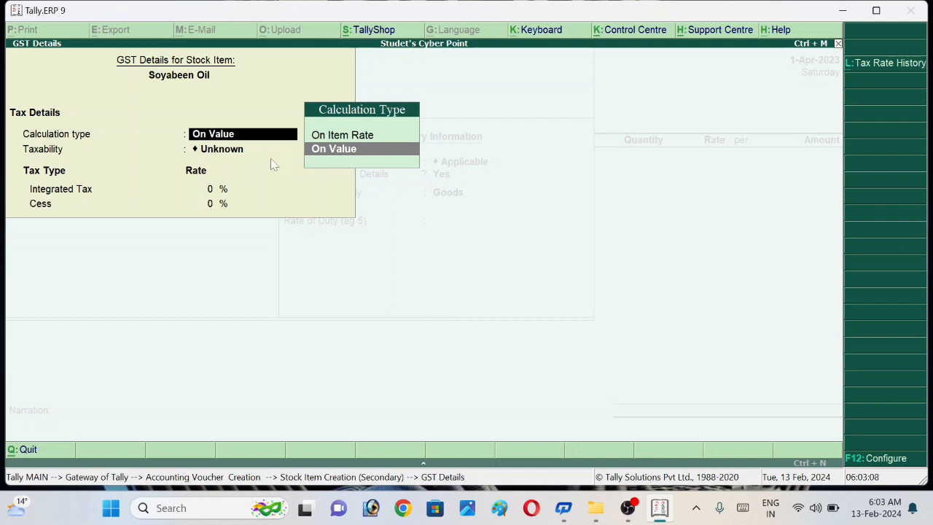
pyautogui.press('Return')
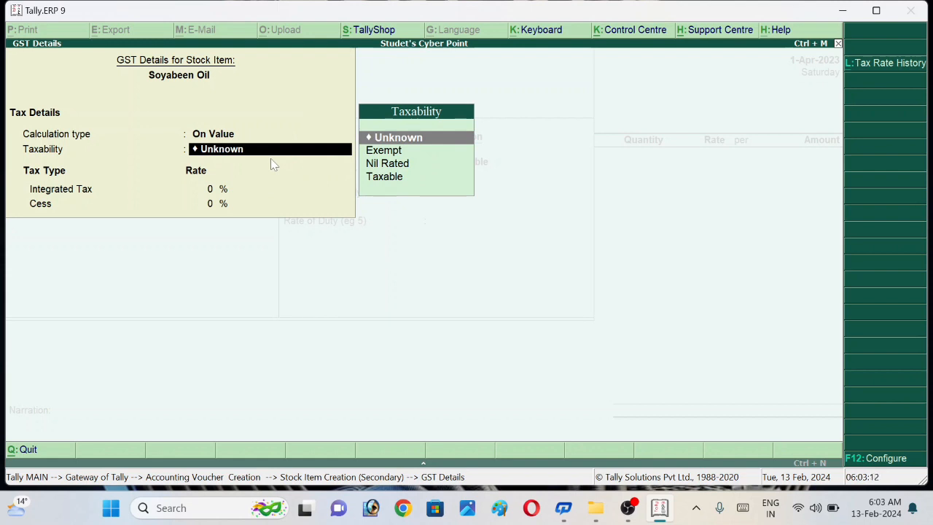
pyautogui.press('Down')
pyautogui.press('Return')
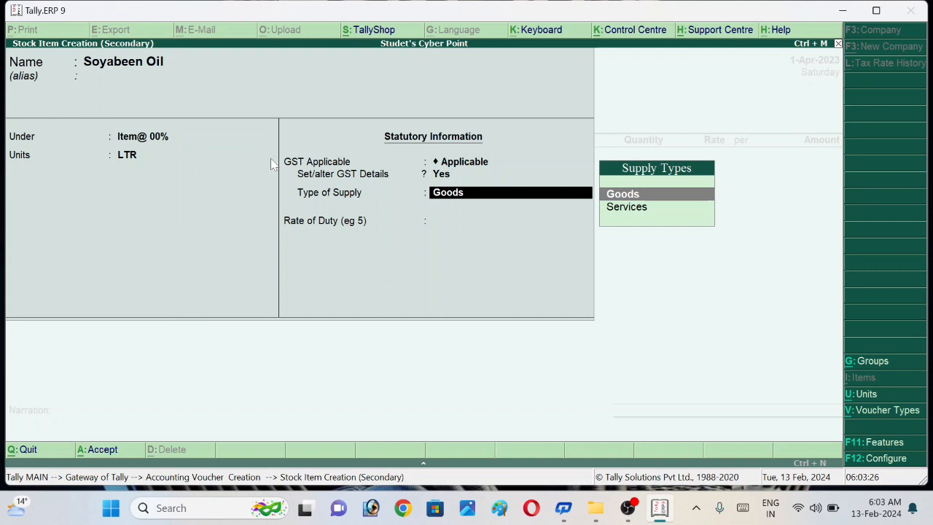
# Step: Keep the type of supply as Goods, leave the rate of duty unfilled and accept the Soyabeen Oil stock item
pyautogui.press('Down')
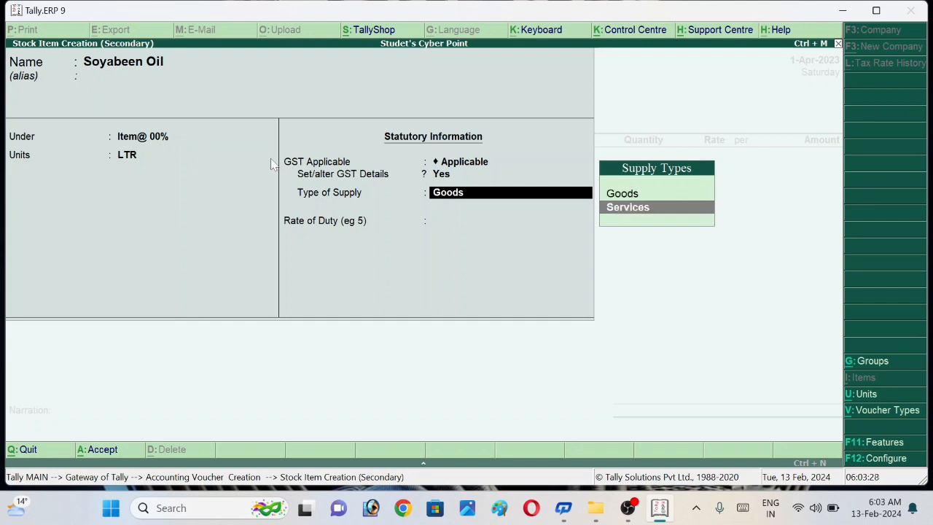
pyautogui.press('Up')
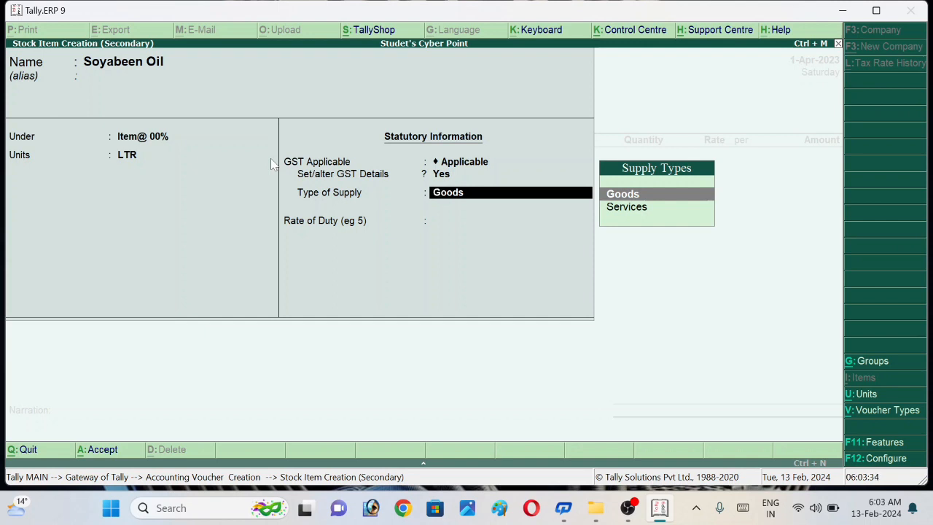
pyautogui.press('Return')
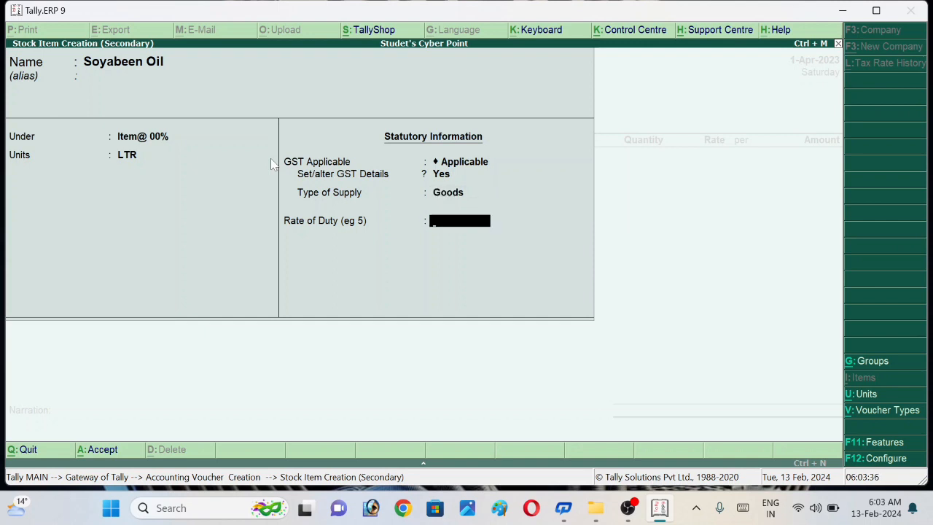
pyautogui.press('Return')
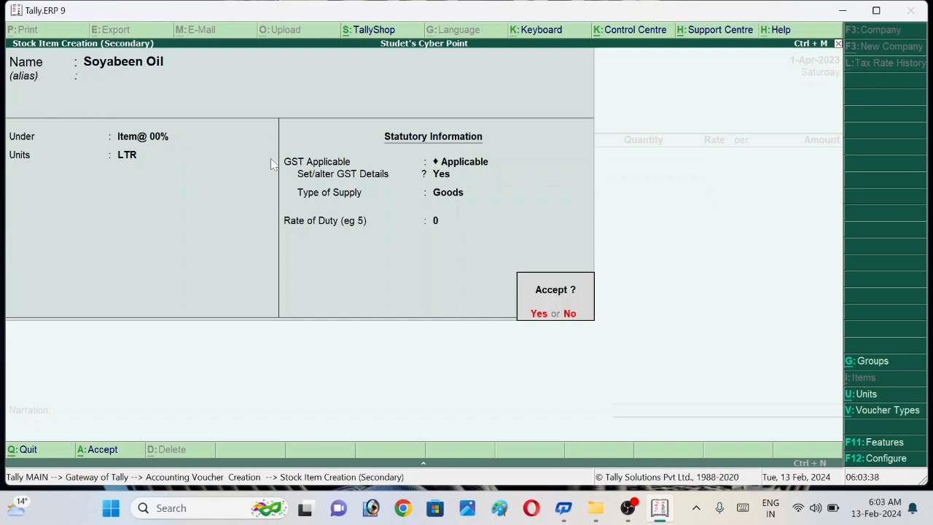
pyautogui.press('Return')
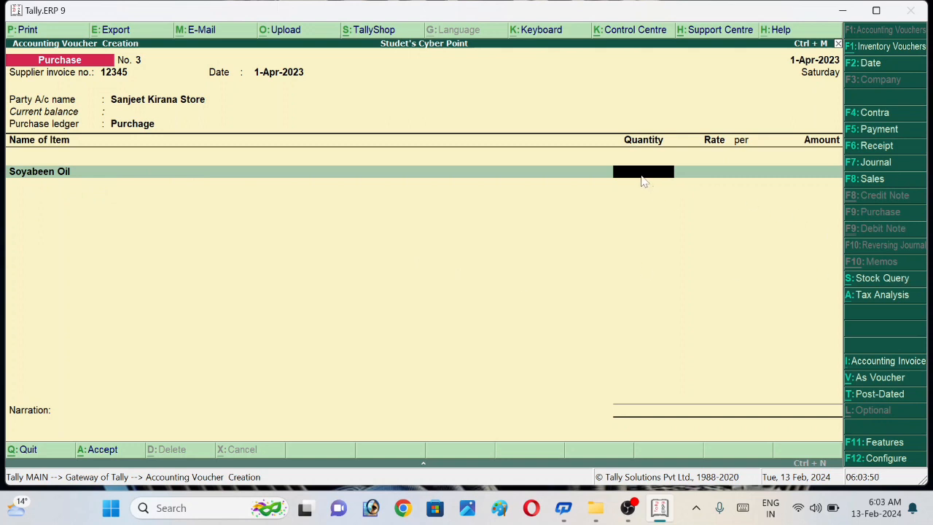
# Step: Enter 10 LTR of Soyabeen Oil at a rate of 170 per LTR in the purchase voucher
pyautogui.write('10')
pyautogui.press('Return')
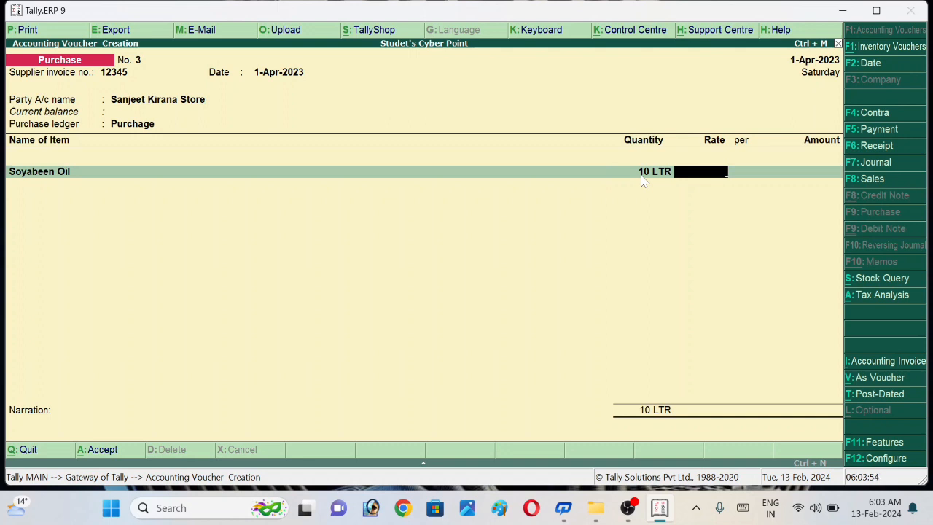
pyautogui.write('170')
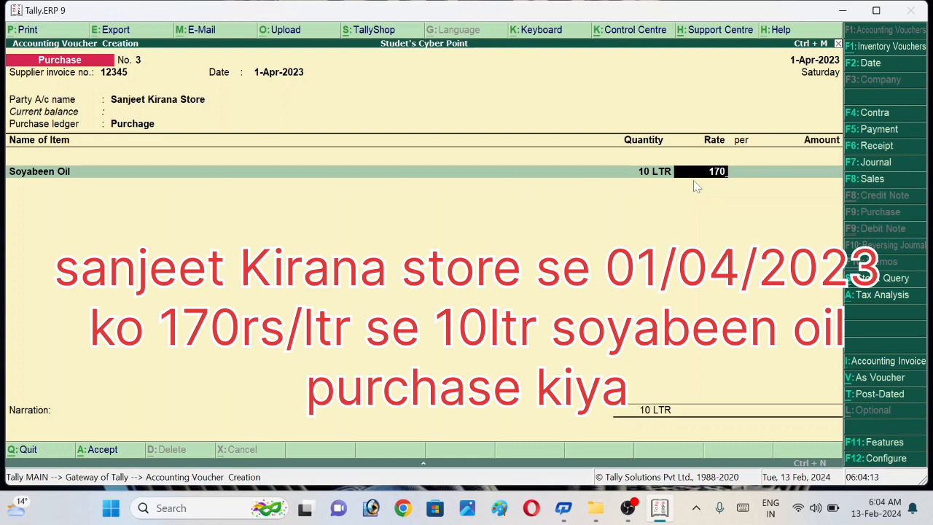
pyautogui.press('Return')
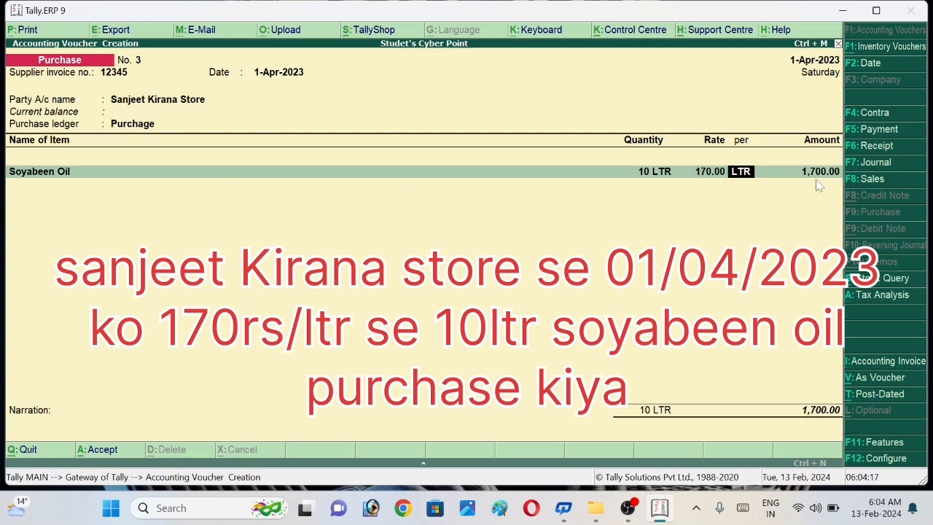
pyautogui.press('Return')
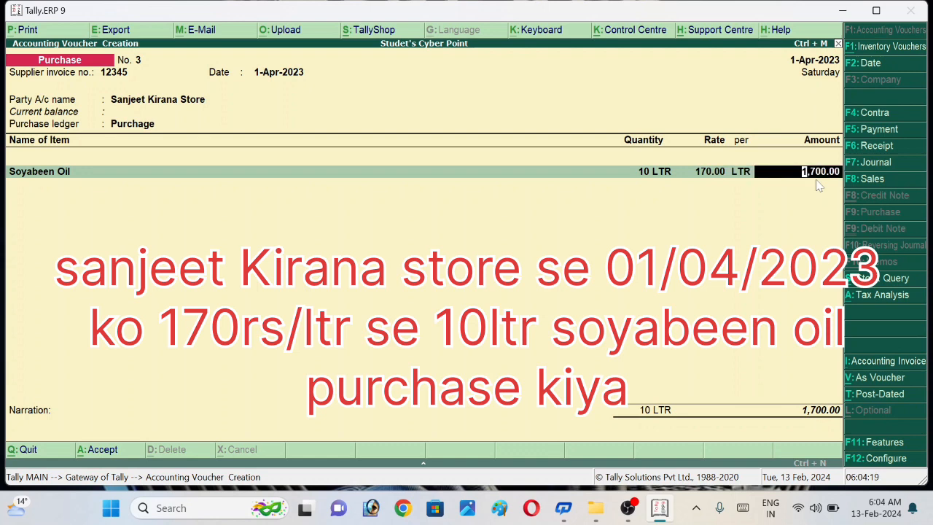
pyautogui.press('Return')
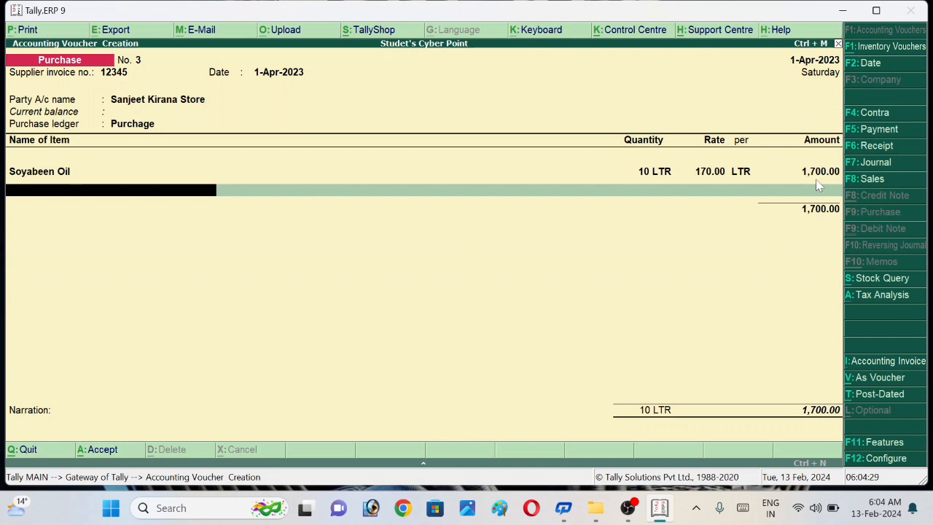
# Step: Add Laptop as the second item with a quantity of 12 pcs, accepting the prefilled rate and amount
pyautogui.write('LA')
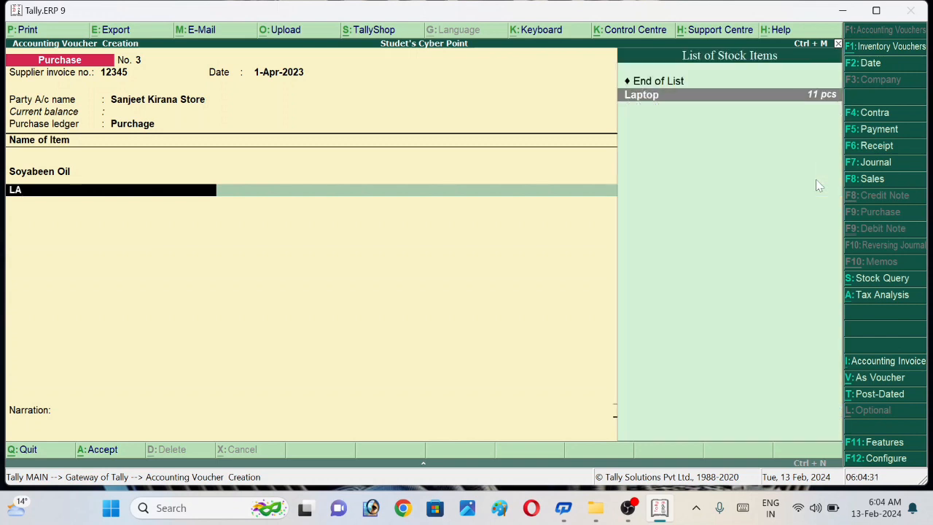
pyautogui.press('Return')
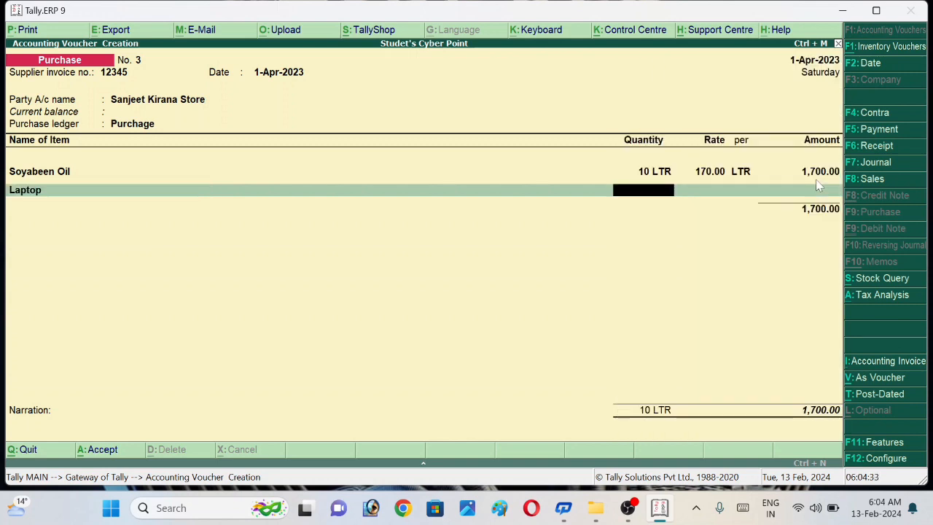
pyautogui.write('12')
pyautogui.press('Return')
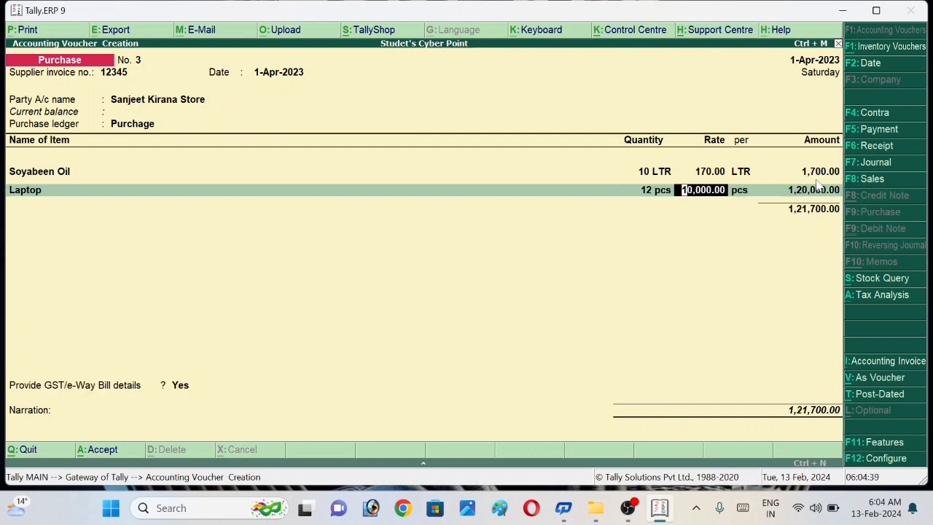
pyautogui.press('Return')
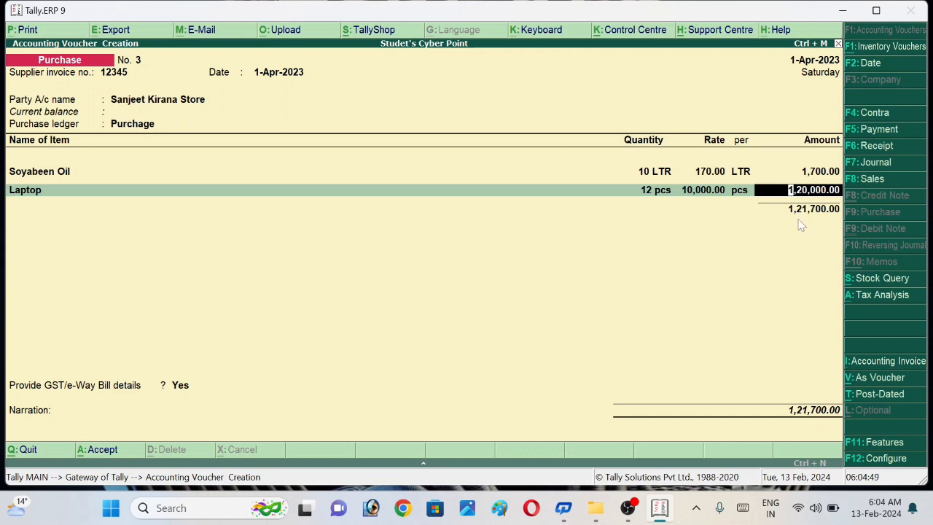
pyautogui.press('Return')
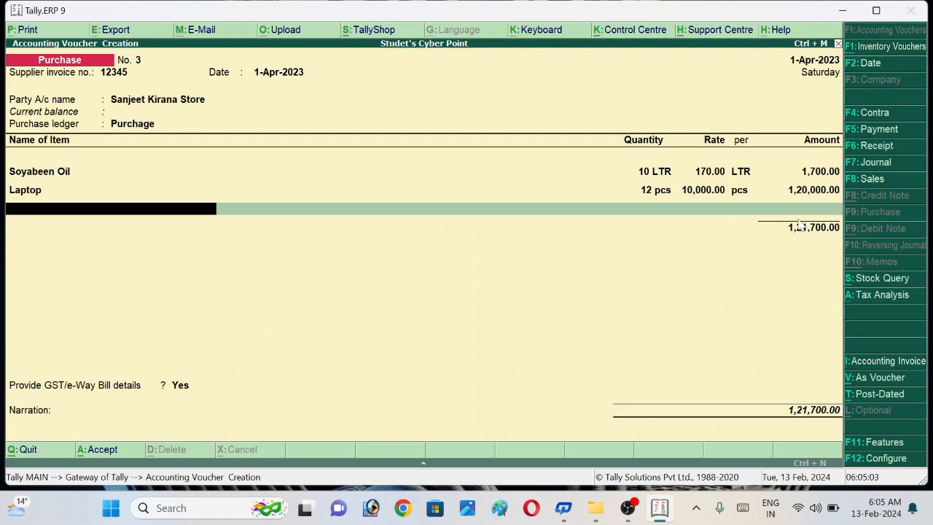
# Step: End the voucher's item and ledger entries and keep Provide GST/e-Way Bill details at Yes
pyautogui.press('Return')
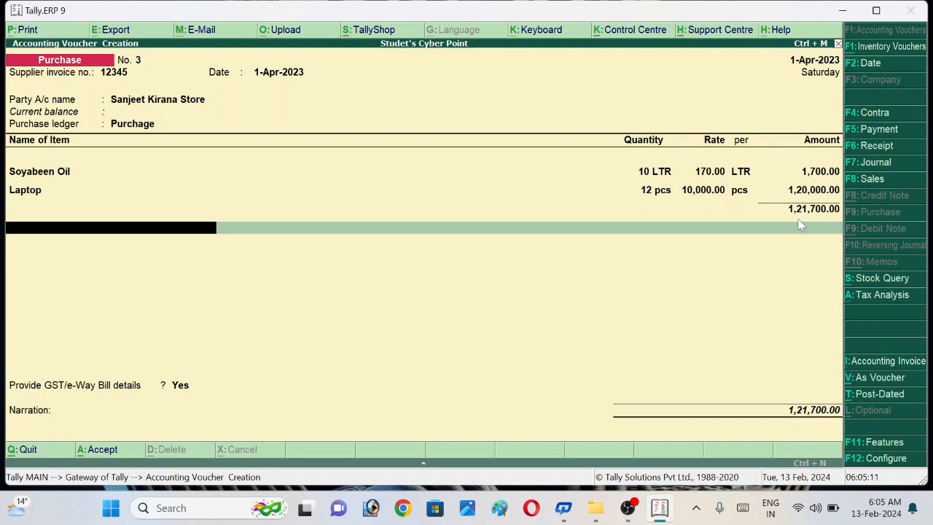
pyautogui.press('Return')
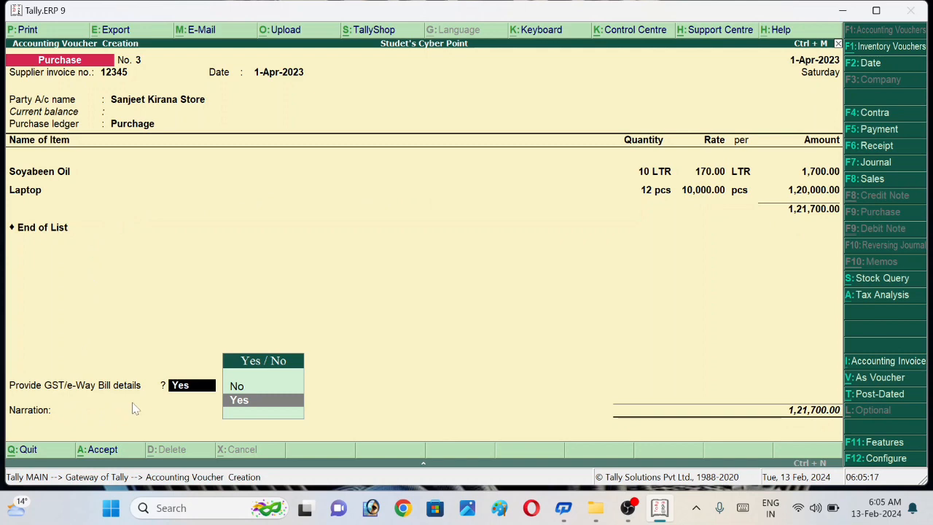
pyautogui.press('Return')
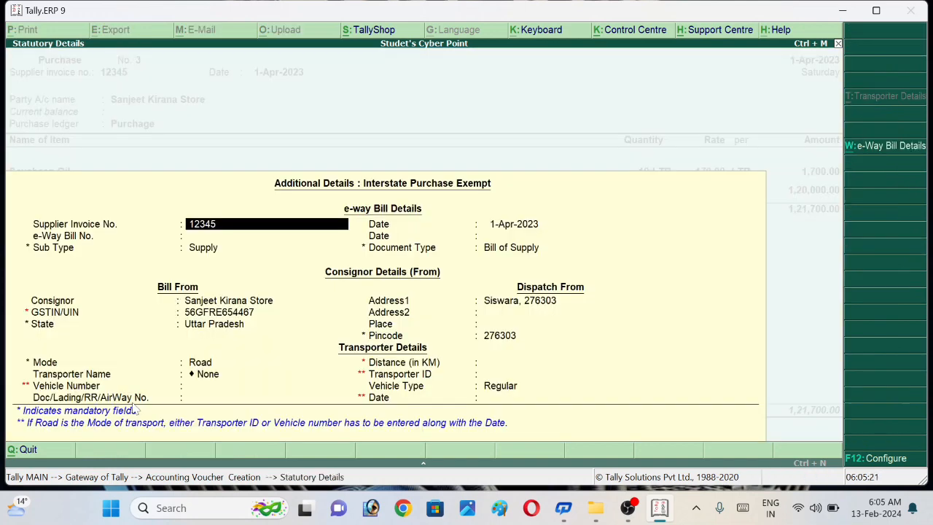
# Step: Accept the e-way bill and consignor details unchanged, keeping mode Road and transporter None with the remaining transport fields blank
pyautogui.press('Return')
pyautogui.press('Return')
pyautogui.press('Return')
pyautogui.press('Return')
pyautogui.press('Return')
pyautogui.press('Return')
pyautogui.press('Return')
pyautogui.press('Return')
pyautogui.press('Return')
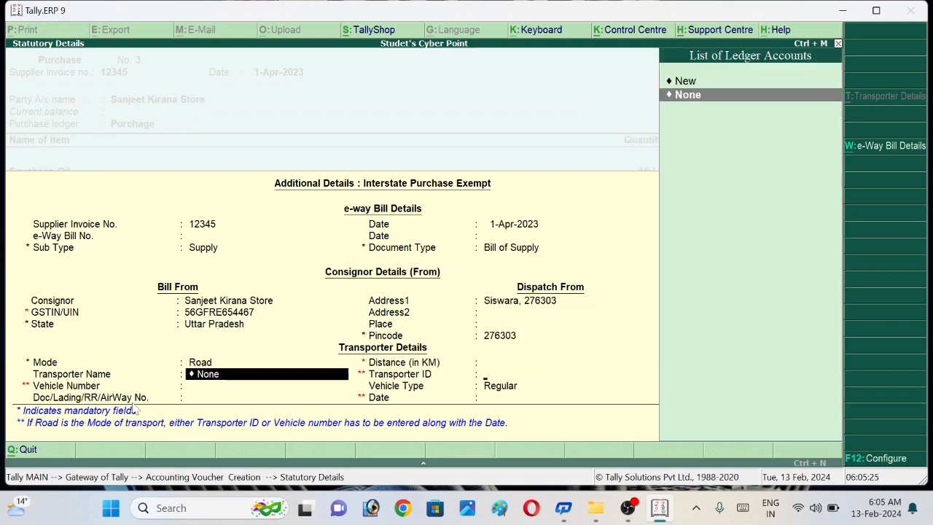
pyautogui.press('Return')
pyautogui.press('Return')
pyautogui.press('Return')
pyautogui.press('Return')
pyautogui.press('Return')
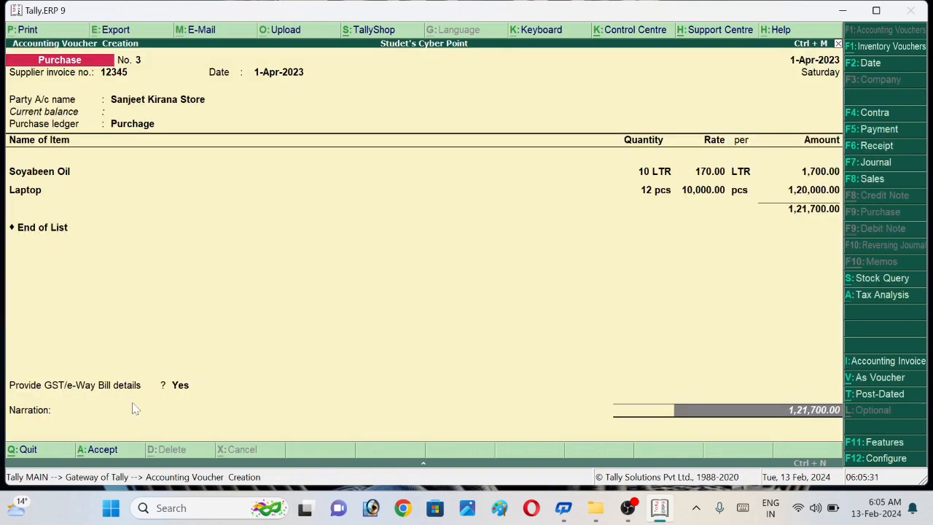
# Step: Leave the narration blank and accept the Sanjeet Kirana Store purchase voucher
pyautogui.press('Return')
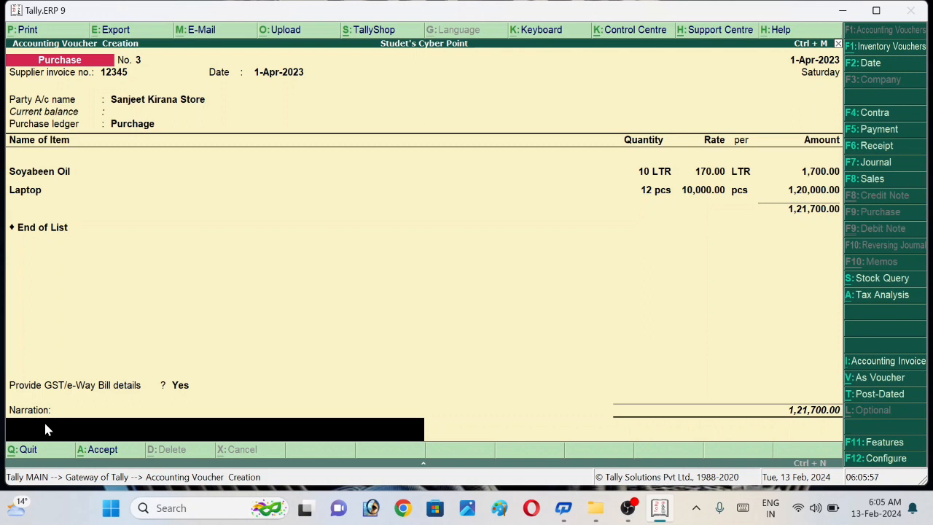
pyautogui.press('Return')
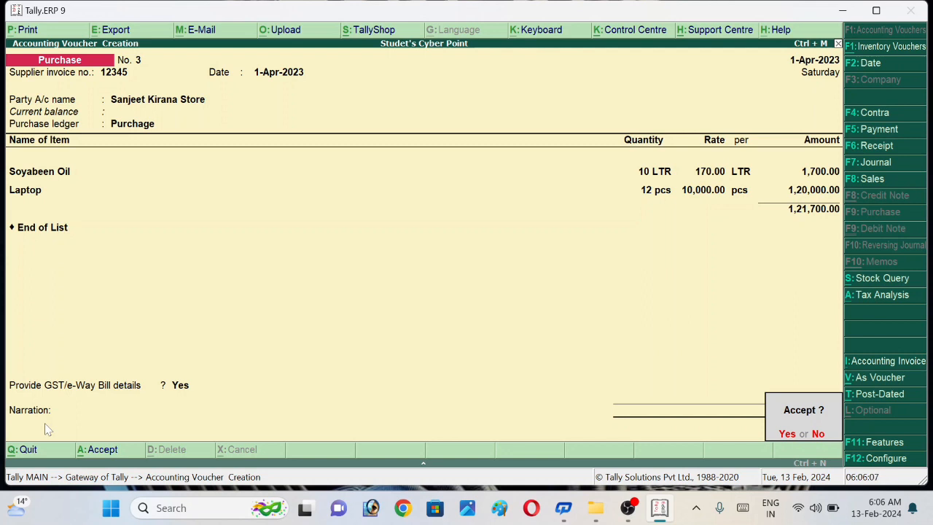
pyautogui.press('Return')
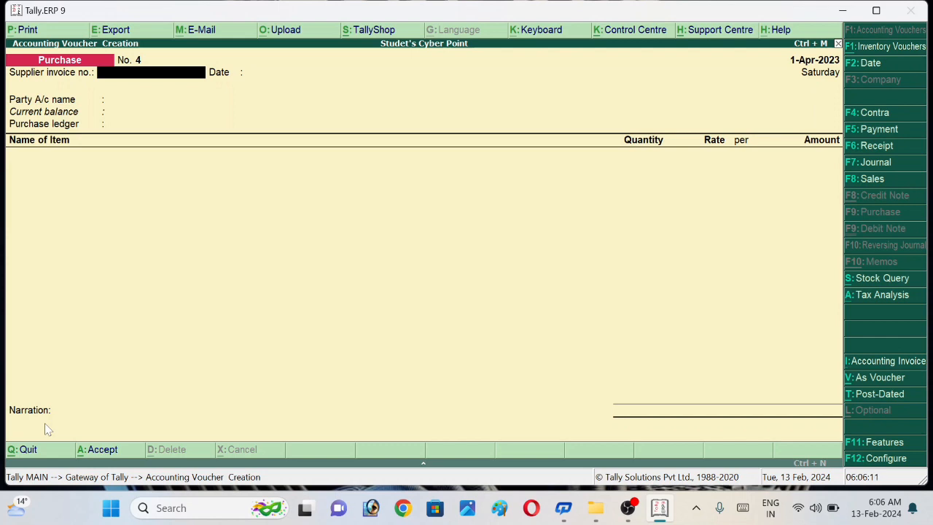
# Step: Go to the narration field of the new blank purchase voucher
pyautogui.click(46, 429)
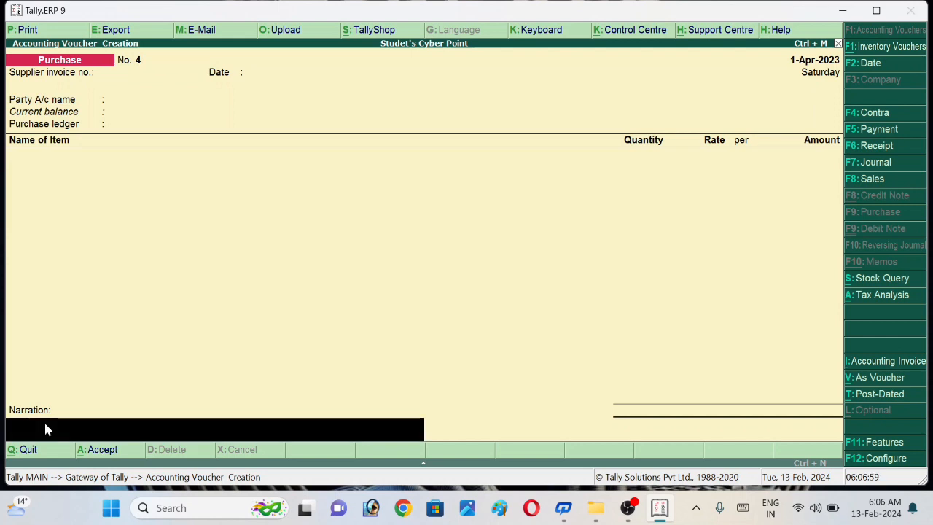